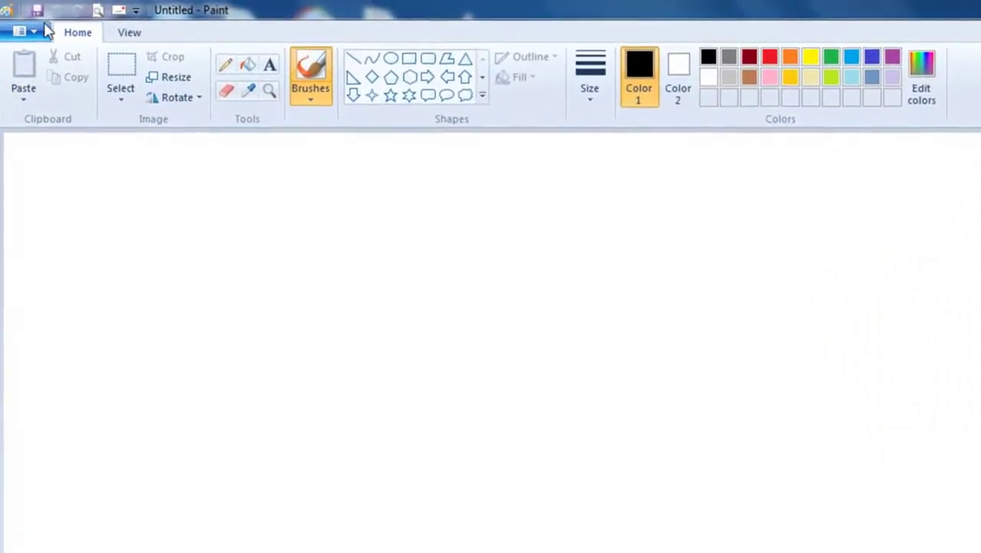
{"action": "left_click", "coordinate": [28, 31]}
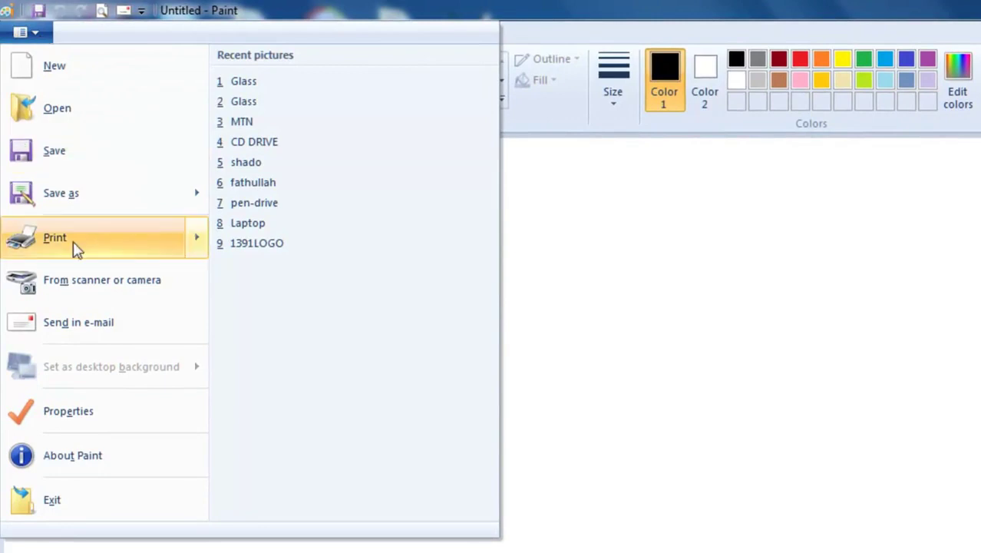
{"action": "mouse_move", "coordinate": [69, 255]}
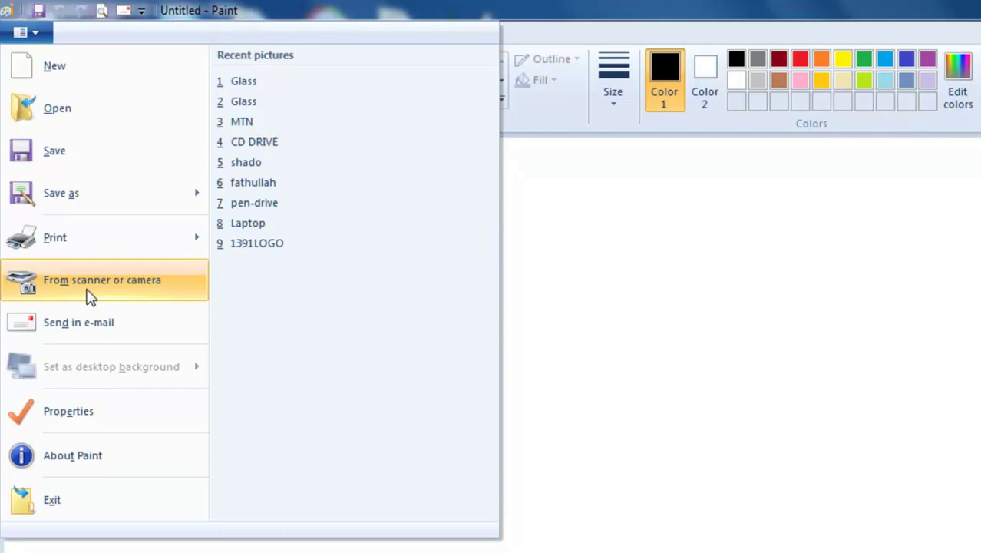
{"action": "left_click", "coordinate": [614, 215]}
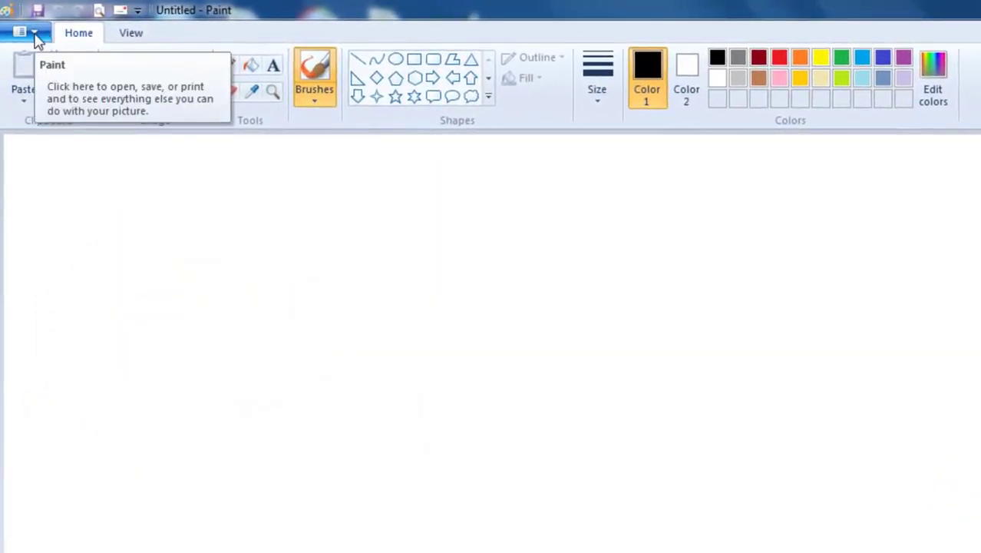
Start importing a picture from the scanner and move the scan dialog clear of its starting position.
{"action": "left_click", "coordinate": [29, 33]}
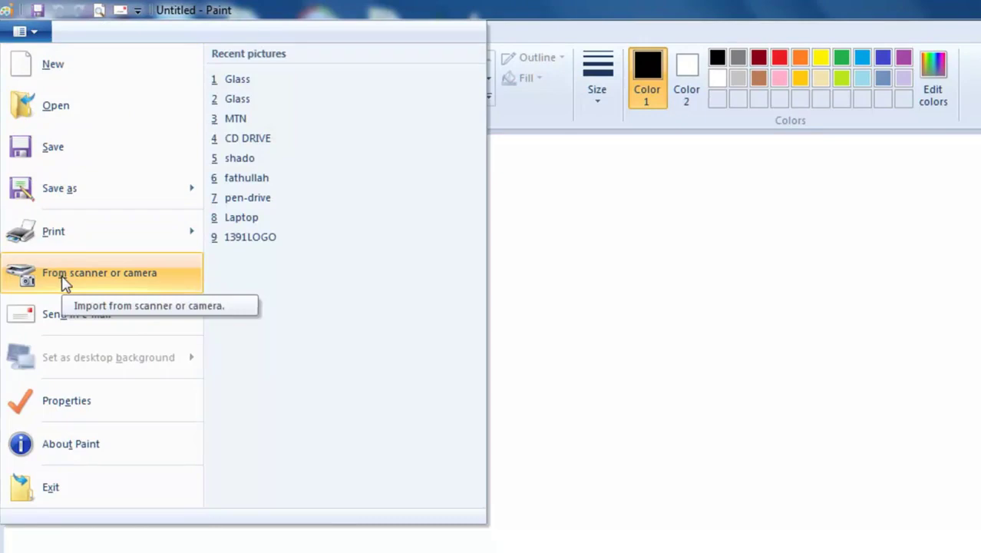
{"action": "left_click", "coordinate": [63, 276]}
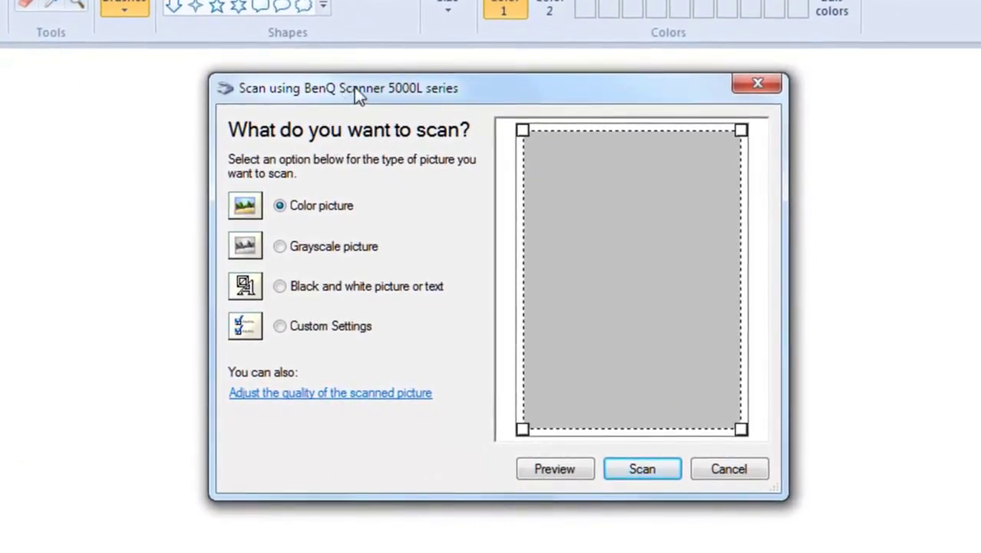
{"action": "mouse_move", "coordinate": [354, 87]}
{"action": "left_mouse_down"}
{"action": "mouse_move", "coordinate": [244, 121]}
{"action": "mouse_move", "coordinate": [189, 122]}
{"action": "left_mouse_up"}
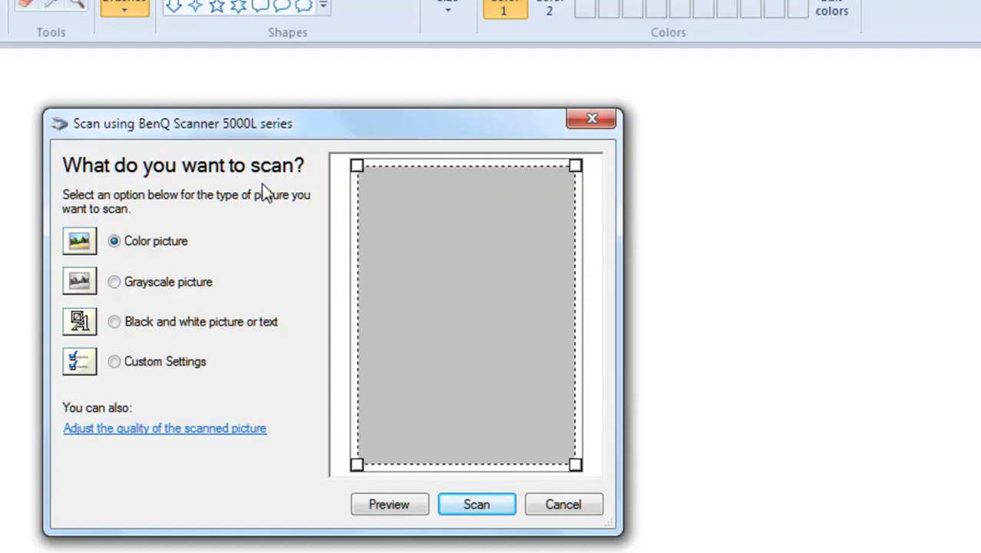
Try the other picture types, settle on Color picture, and preview the document on the scanner.
{"action": "left_click", "coordinate": [130, 285]}
{"action": "left_click", "coordinate": [143, 326]}
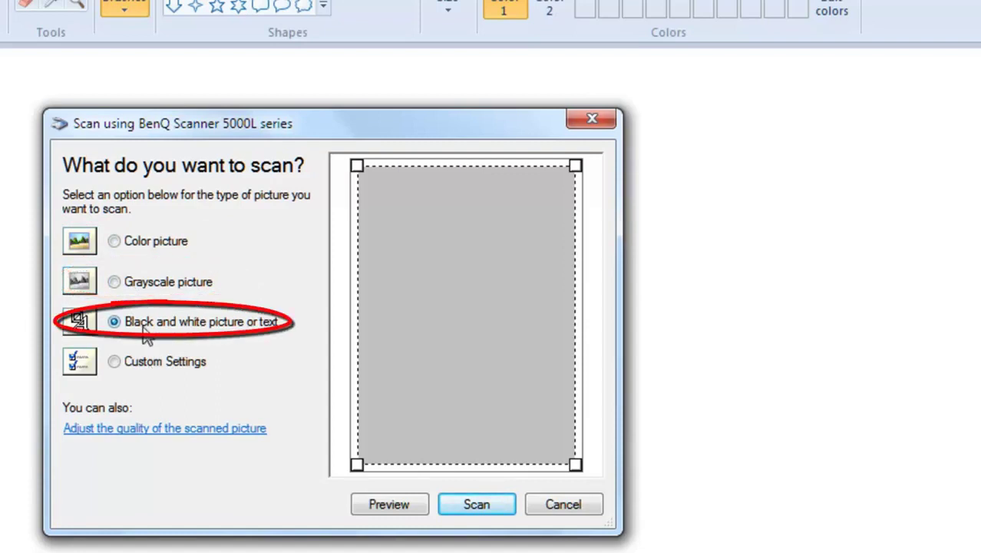
{"action": "left_click", "coordinate": [139, 362]}
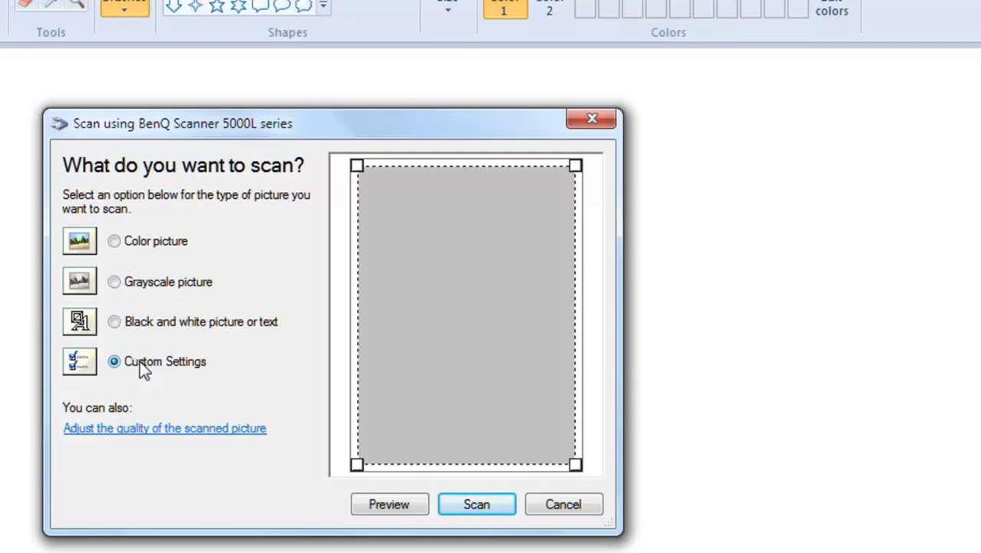
{"action": "left_click", "coordinate": [115, 241]}
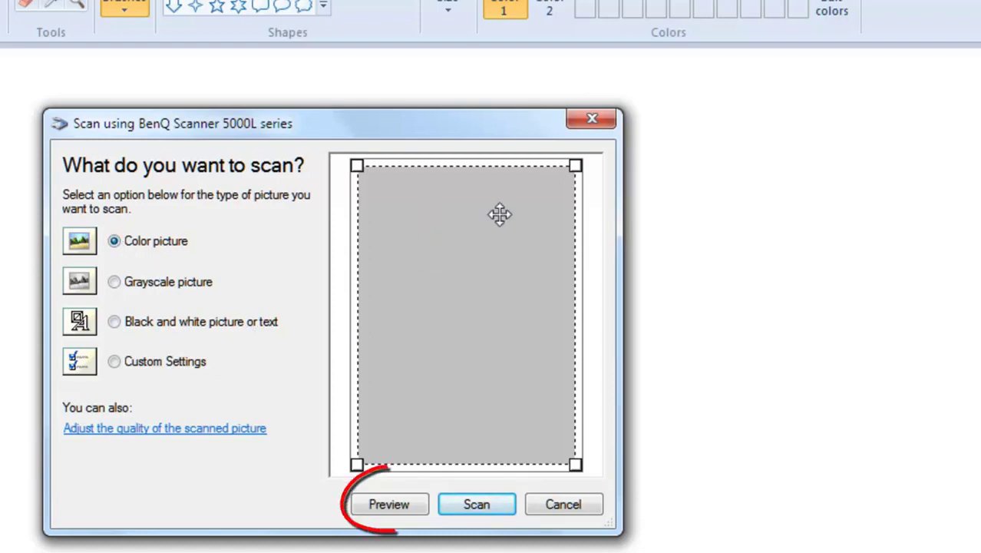
{"action": "left_click", "coordinate": [390, 506]}
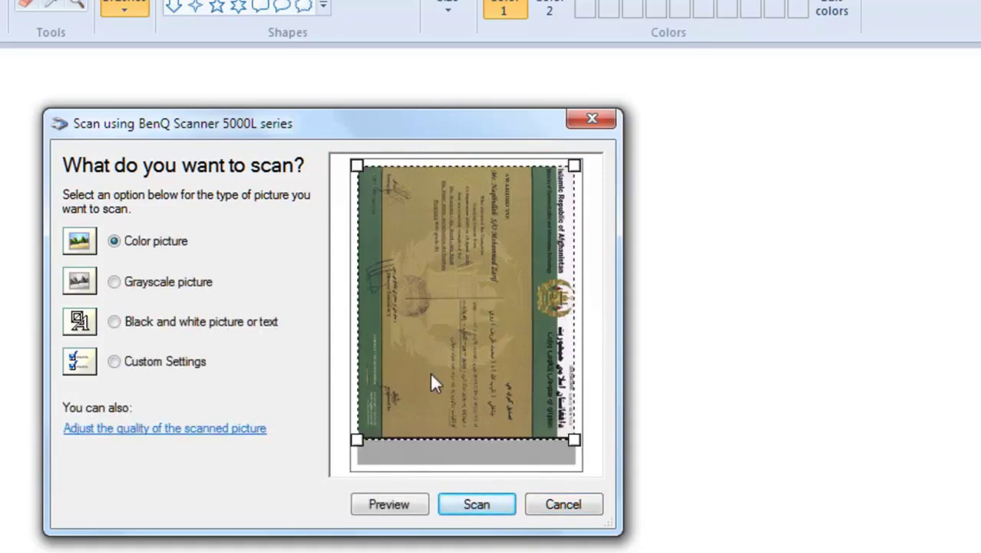
Tighten the scan area slightly around the previewed certificate and scan it into the canvas.
{"action": "left_click", "coordinate": [574, 440]}
{"action": "left_click_drag", "start_coordinate": [574, 439], "coordinate": [570, 436]}
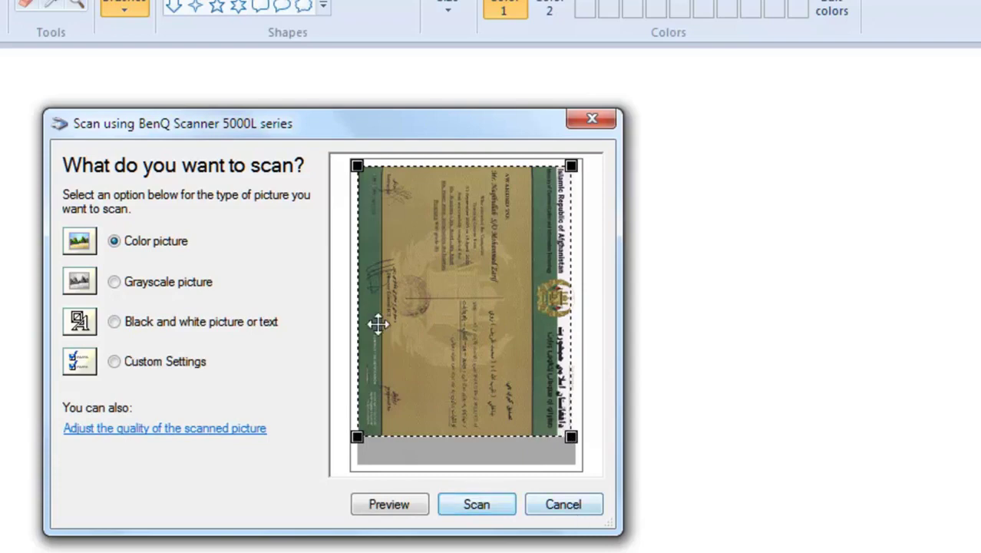
{"action": "left_click", "coordinate": [475, 505]}
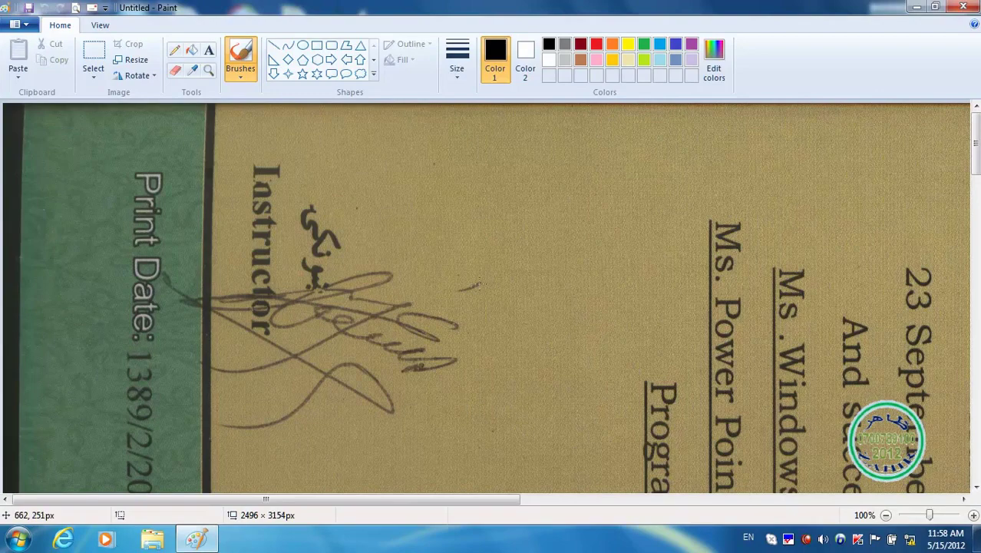
Select the entire scanned certificate and rotate it left by 90°.
{"action": "scroll", "coordinate": [476, 285], "scroll_direction": "down", "scroll_amount": 7}
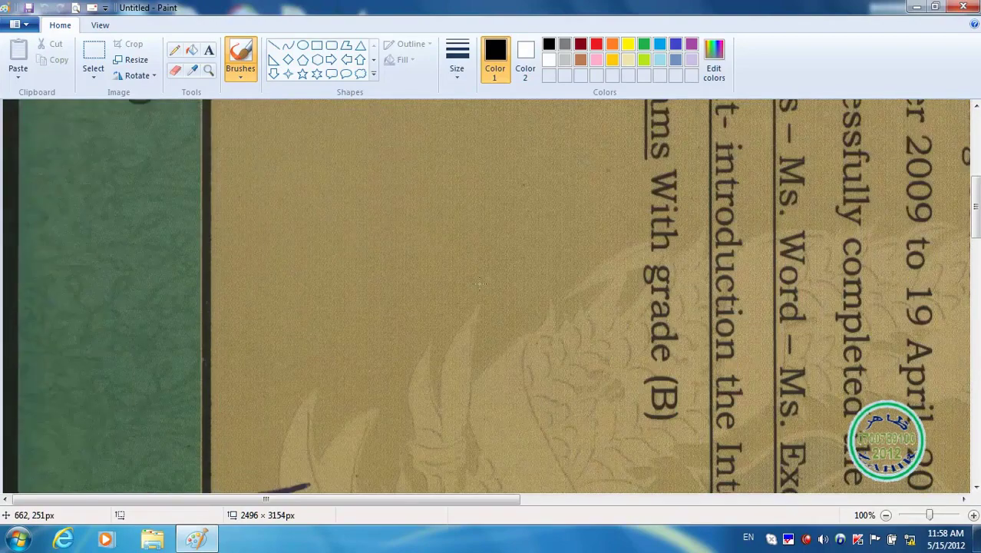
{"action": "scroll", "coordinate": [474, 289], "scroll_direction": "down", "scroll_amount": 10}
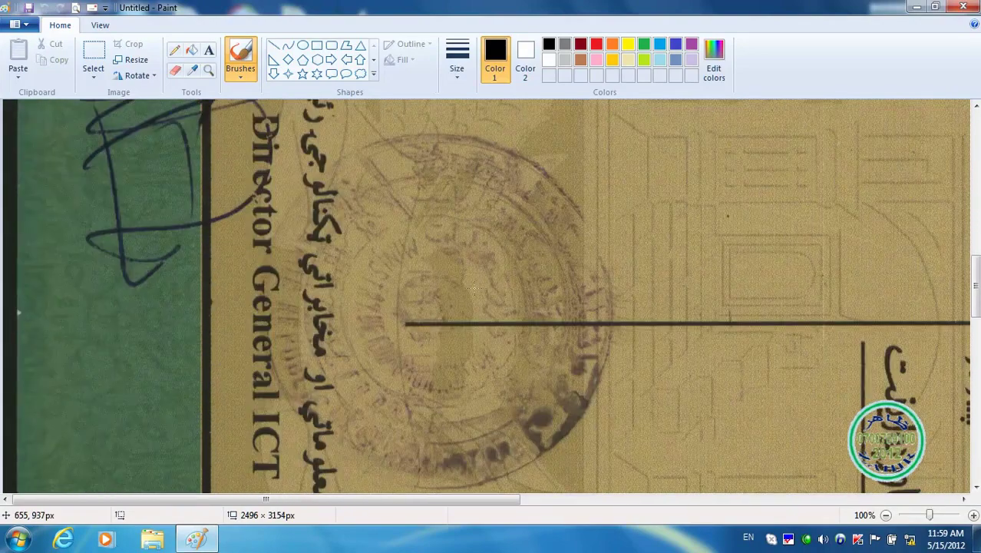
{"action": "scroll", "coordinate": [474, 289], "scroll_direction": "up", "scroll_amount": 10}
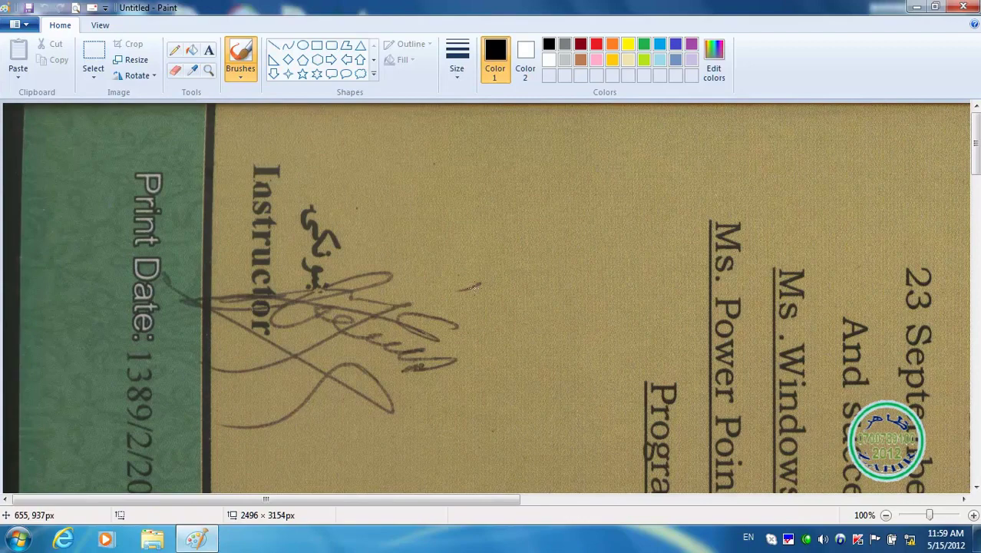
{"action": "left_click", "coordinate": [95, 77]}
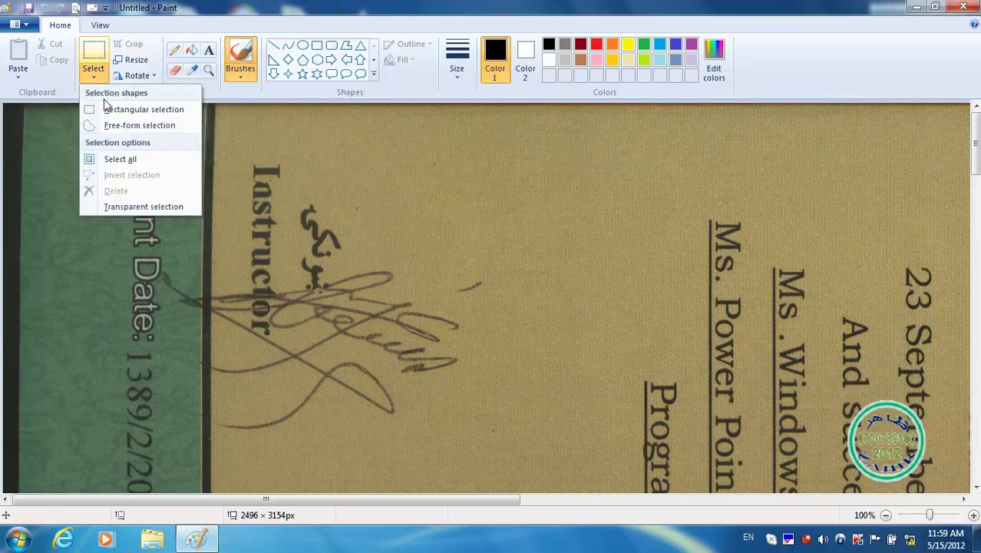
{"action": "left_click", "coordinate": [127, 159]}
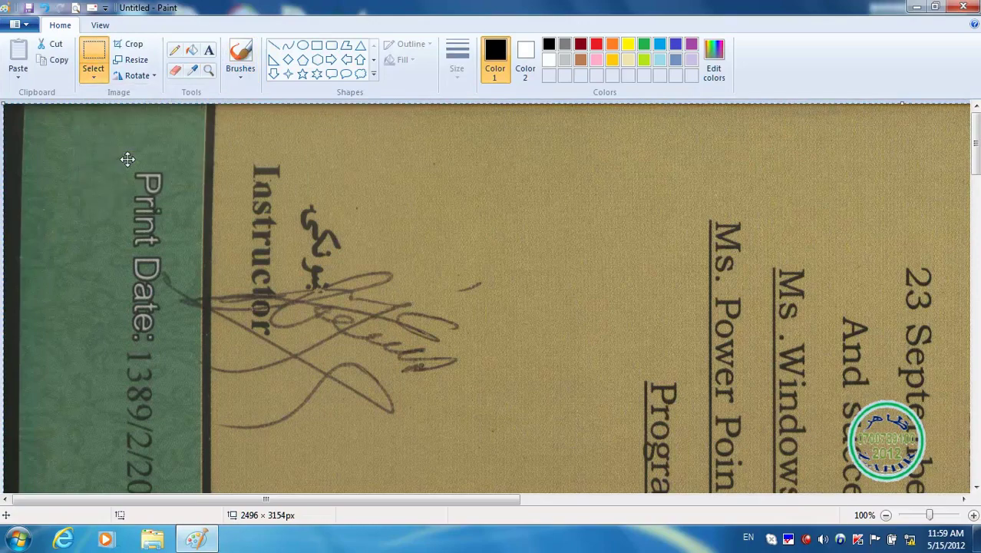
{"action": "left_click", "coordinate": [155, 80]}
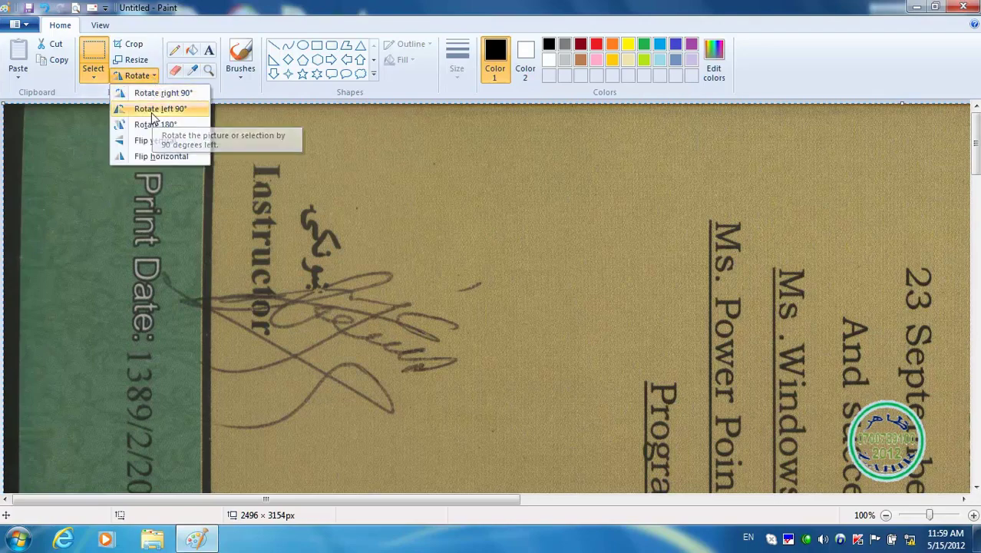
{"action": "left_click", "coordinate": [151, 109]}
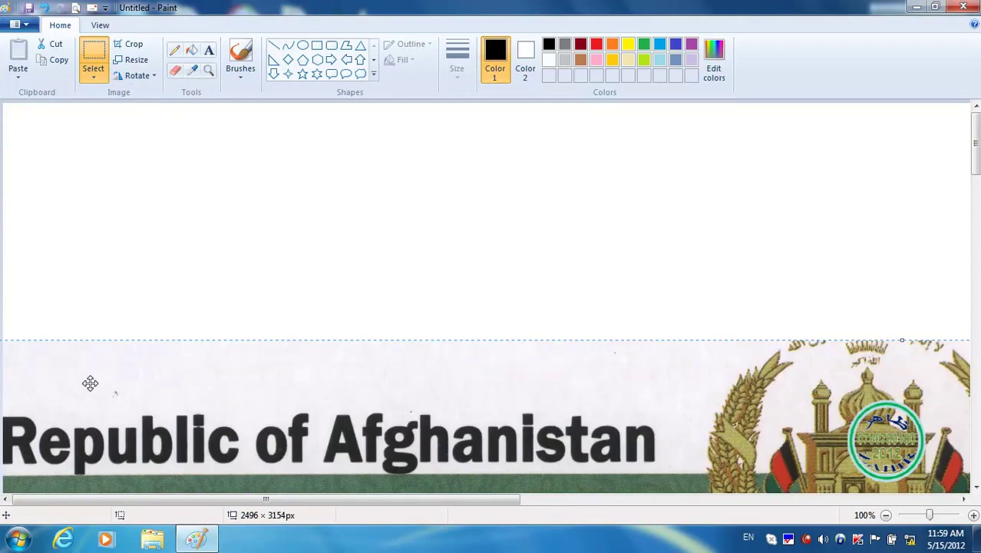
Shrink the selected certificate to about 800 × 1500 px and move it to the upper-left corner of the canvas.
{"action": "left_click_drag", "start_coordinate": [66, 387], "coordinate": [215, 252]}
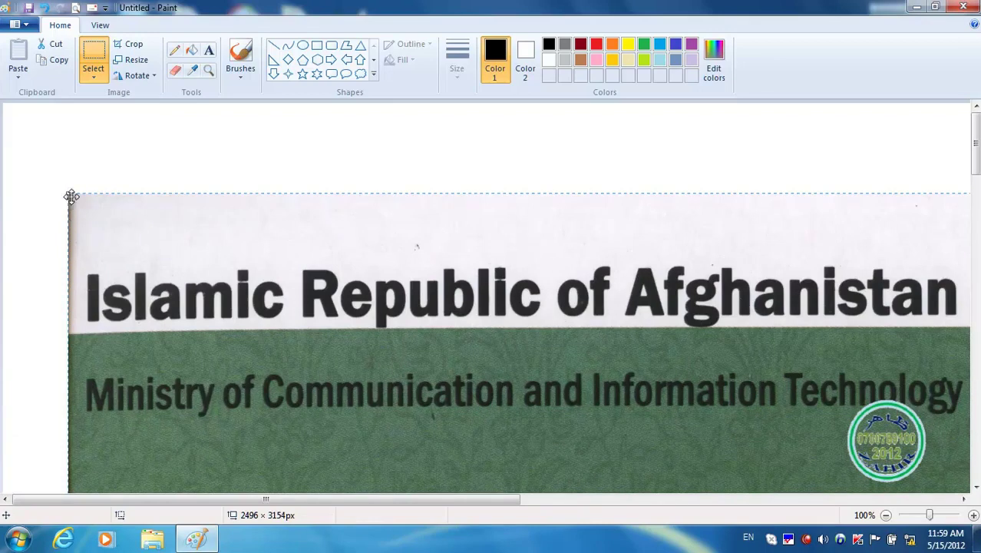
{"action": "left_click_drag", "start_coordinate": [64, 192], "coordinate": [500, 400]}
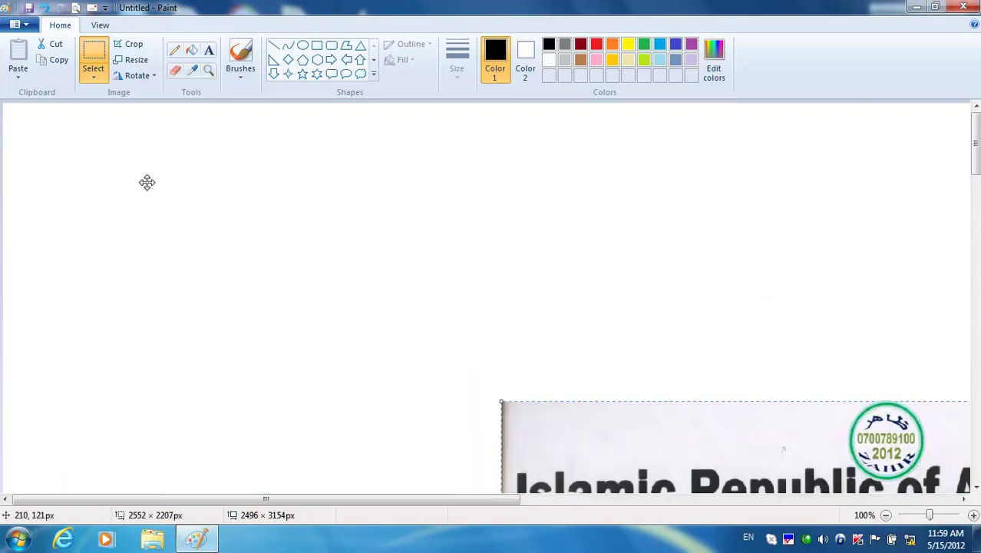
{"action": "left_click_drag", "start_coordinate": [147, 182], "coordinate": [48, 147]}
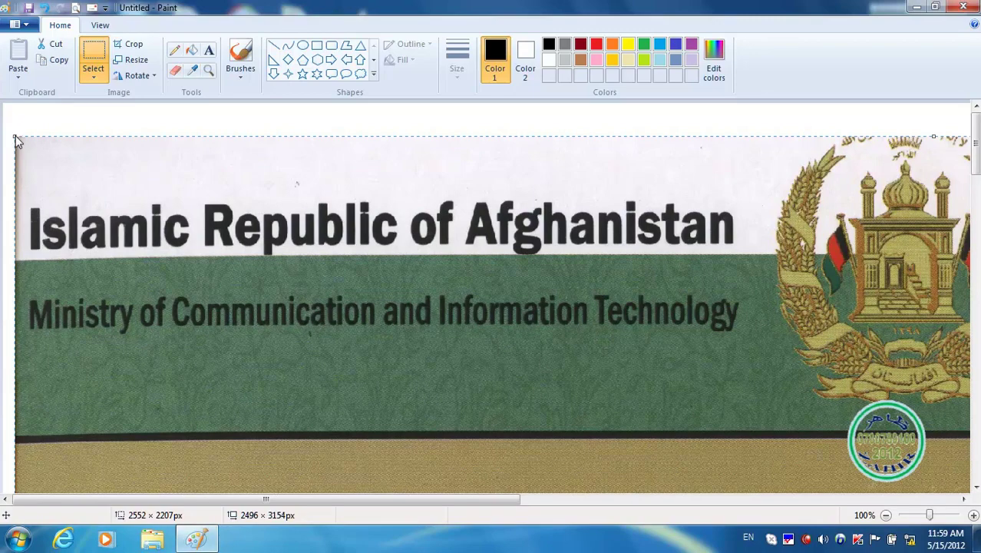
{"action": "left_click_drag", "start_coordinate": [12, 133], "coordinate": [133, 146]}
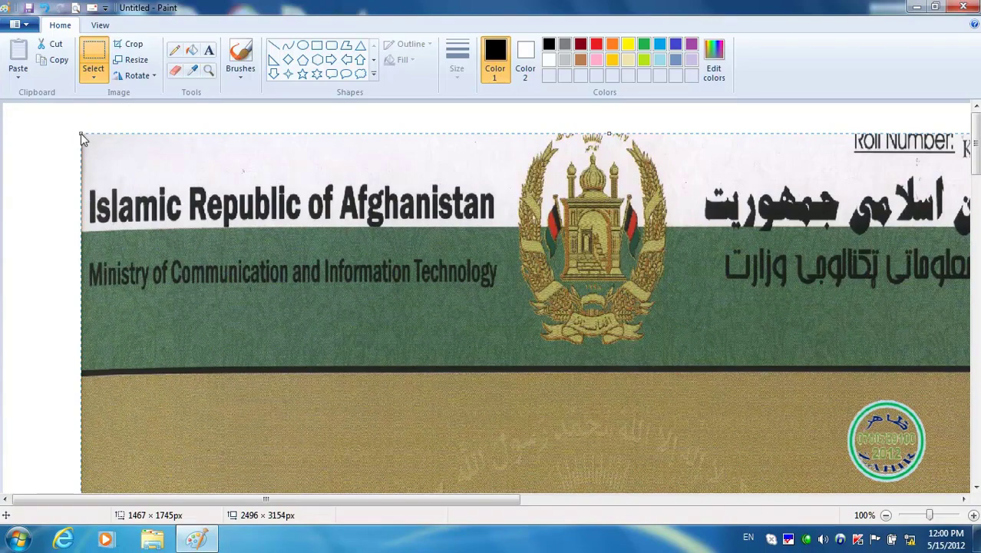
{"action": "left_click_drag", "start_coordinate": [76, 131], "coordinate": [594, 322]}
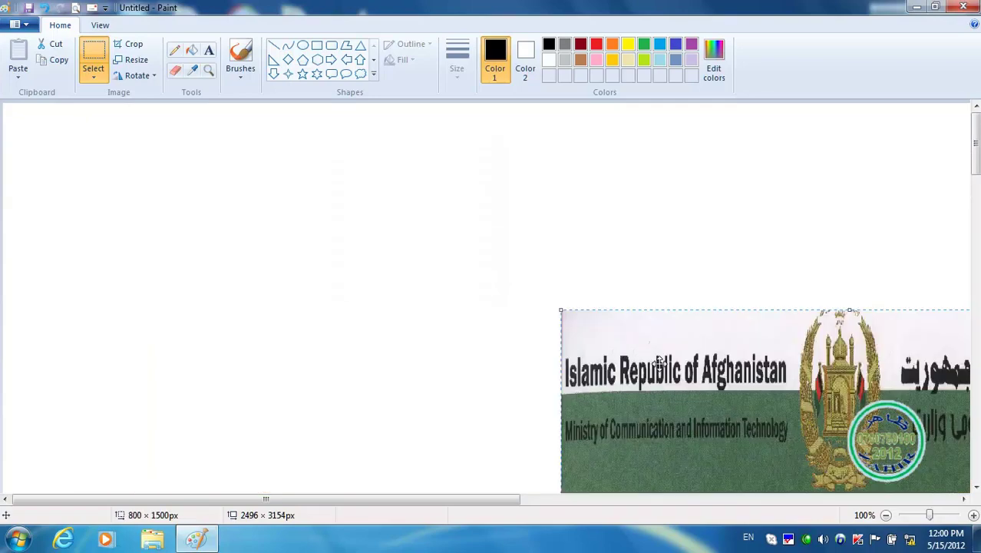
{"action": "left_click_drag", "start_coordinate": [660, 361], "coordinate": [106, 157]}
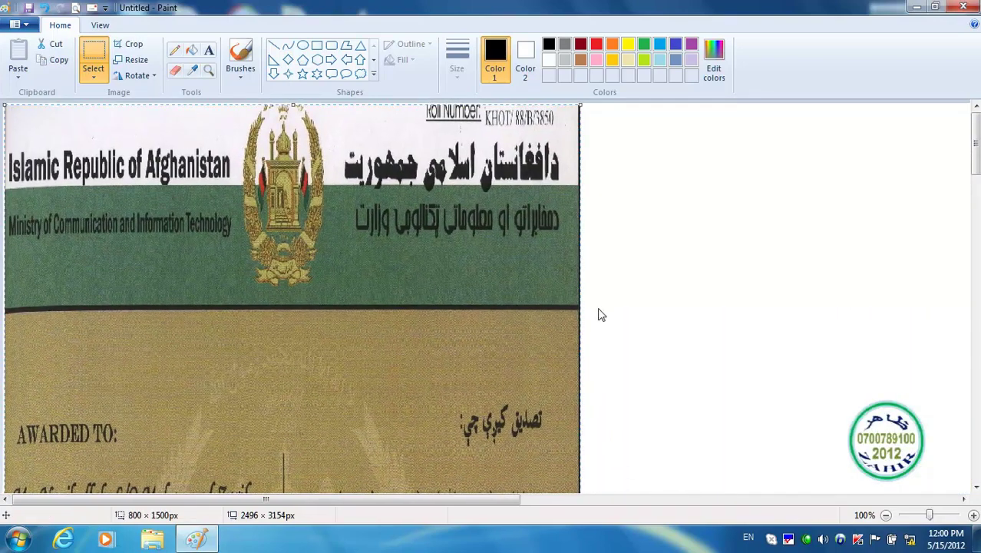
Widen and shorten the selected certificate to about 1319 × 1242 px.
{"action": "scroll", "coordinate": [598, 316], "scroll_direction": "down", "scroll_amount": 4}
{"action": "scroll", "coordinate": [596, 335], "scroll_direction": "down", "scroll_amount": 5}
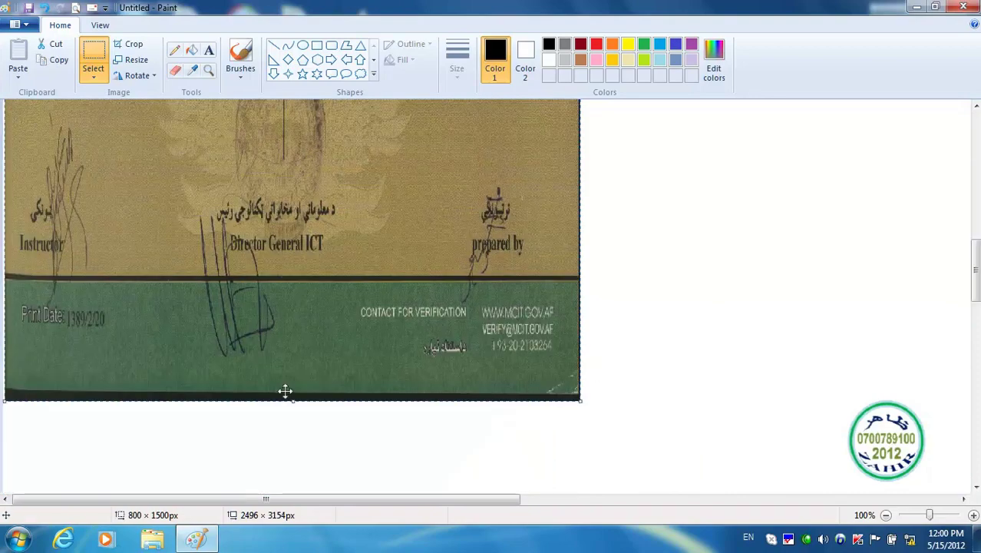
{"action": "left_click_drag", "start_coordinate": [287, 404], "coordinate": [293, 273]}
{"action": "scroll", "coordinate": [499, 285], "scroll_direction": "up", "scroll_amount": 8}
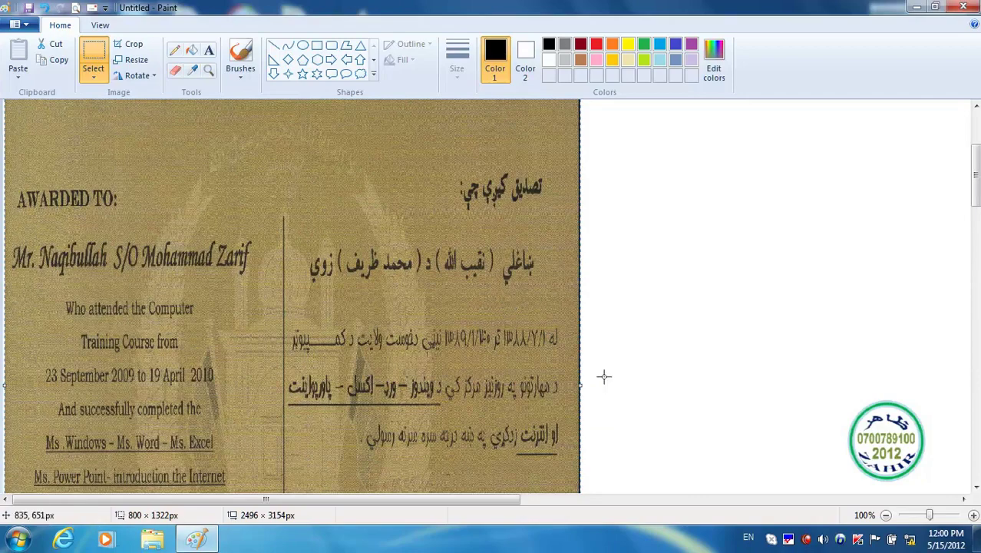
{"action": "left_click_drag", "start_coordinate": [581, 386], "coordinate": [953, 375]}
{"action": "scroll", "coordinate": [816, 392], "scroll_direction": "down", "scroll_amount": 6}
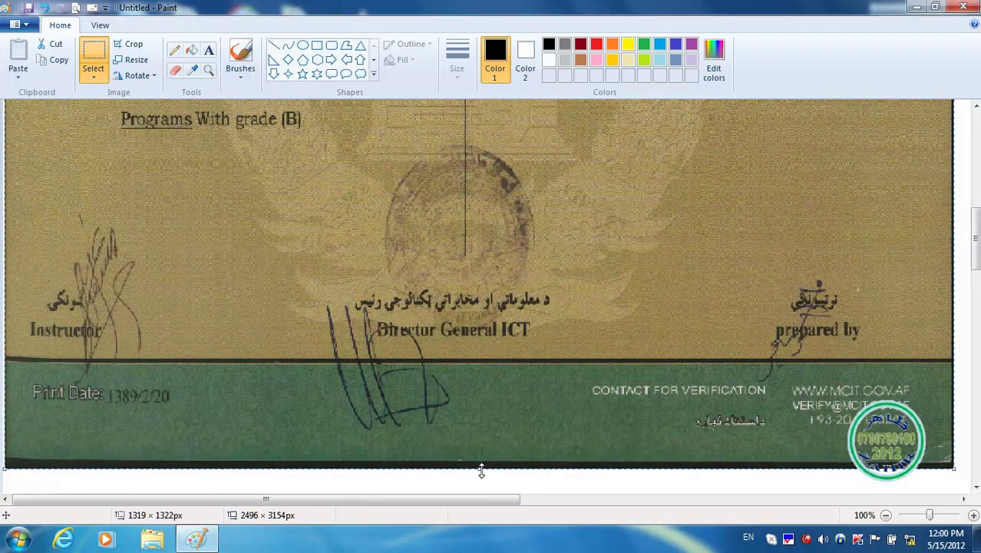
{"action": "left_click_drag", "start_coordinate": [481, 466], "coordinate": [485, 411]}
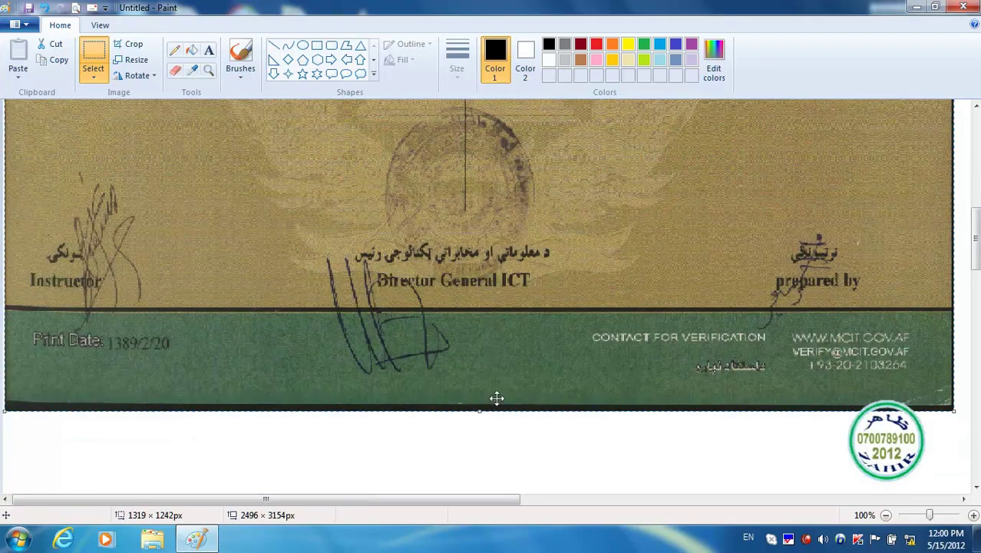
Crop the picture to the selected certificate, removing the surrounding blank canvas.
{"action": "scroll", "coordinate": [496, 398], "scroll_direction": "up", "scroll_amount": 10}
{"action": "scroll", "coordinate": [499, 401], "scroll_direction": "down", "scroll_amount": 2}
{"action": "scroll", "coordinate": [157, 174], "scroll_direction": "up", "scroll_amount": 2}
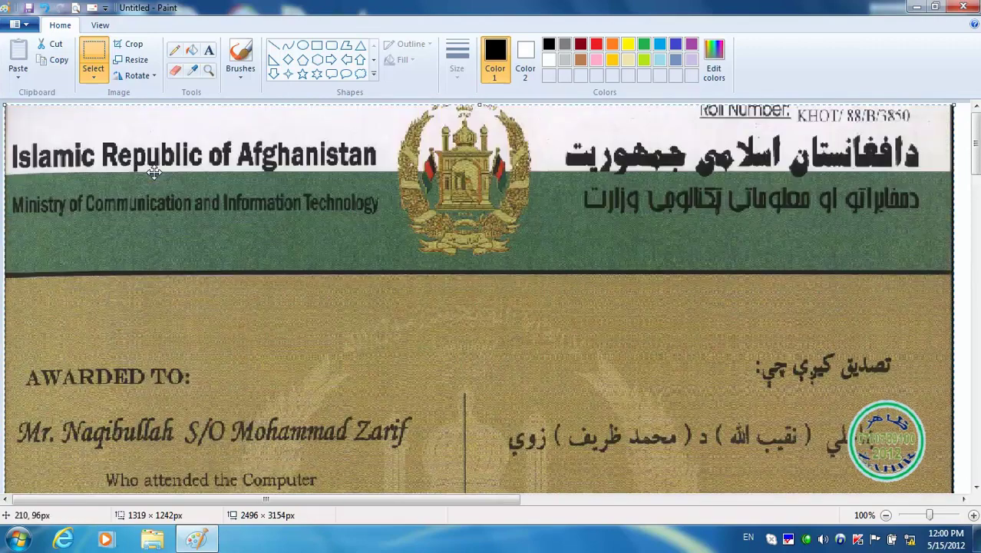
{"action": "left_click", "coordinate": [131, 51]}
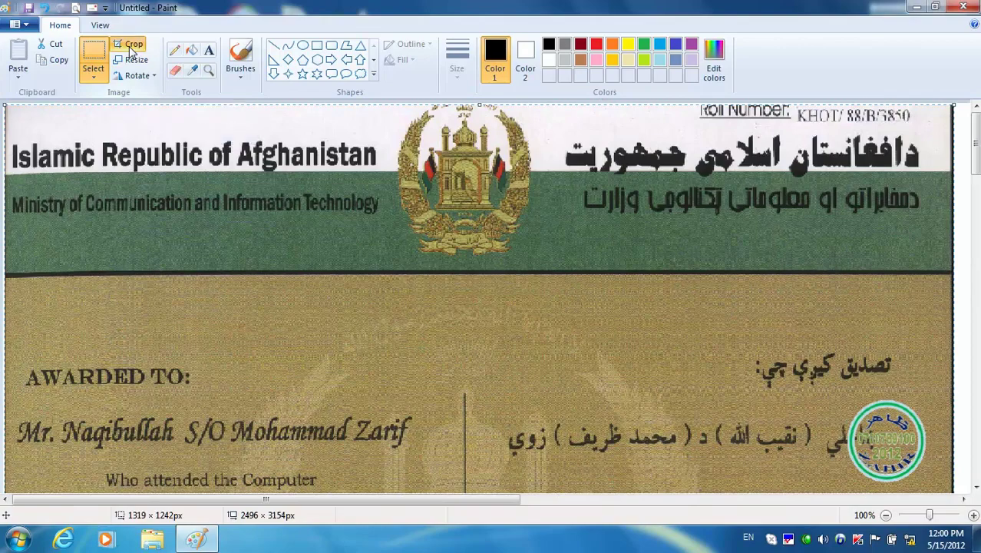
{"action": "scroll", "coordinate": [298, 135], "scroll_direction": "down", "scroll_amount": 5}
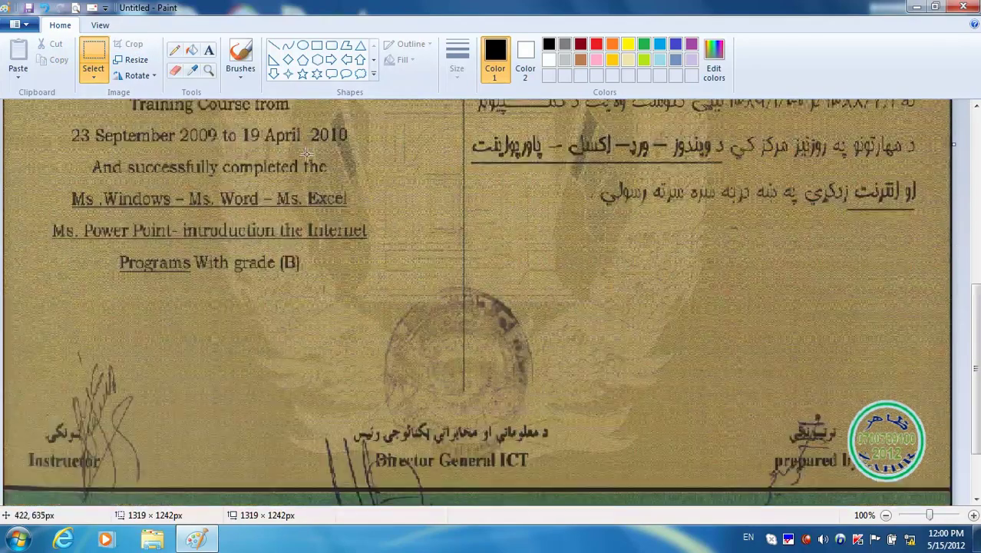
{"action": "scroll", "coordinate": [306, 154], "scroll_direction": "down", "scroll_amount": 3}
{"action": "scroll", "coordinate": [306, 155], "scroll_direction": "up", "scroll_amount": 18}
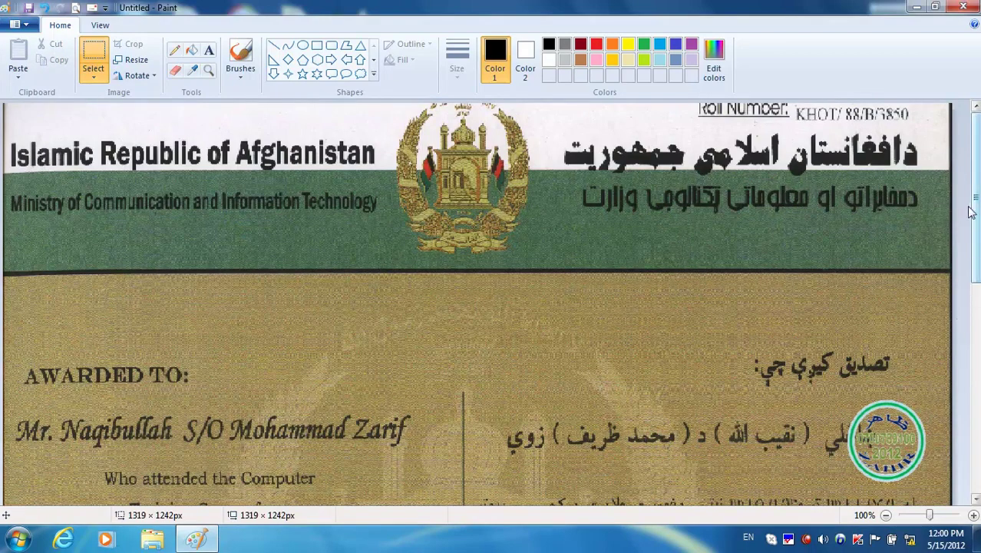
{"action": "left_click", "coordinate": [27, 28]}
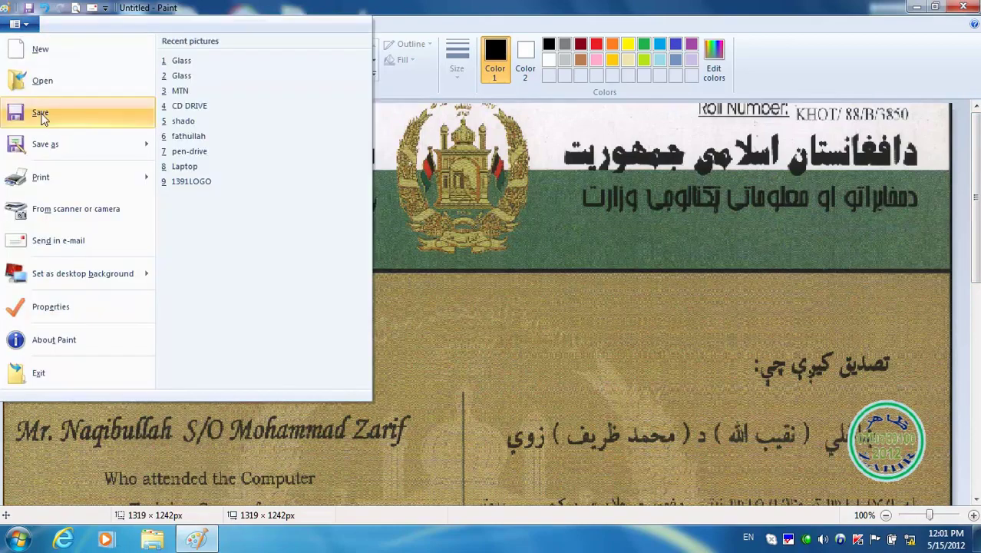
{"action": "left_click", "coordinate": [40, 115]}
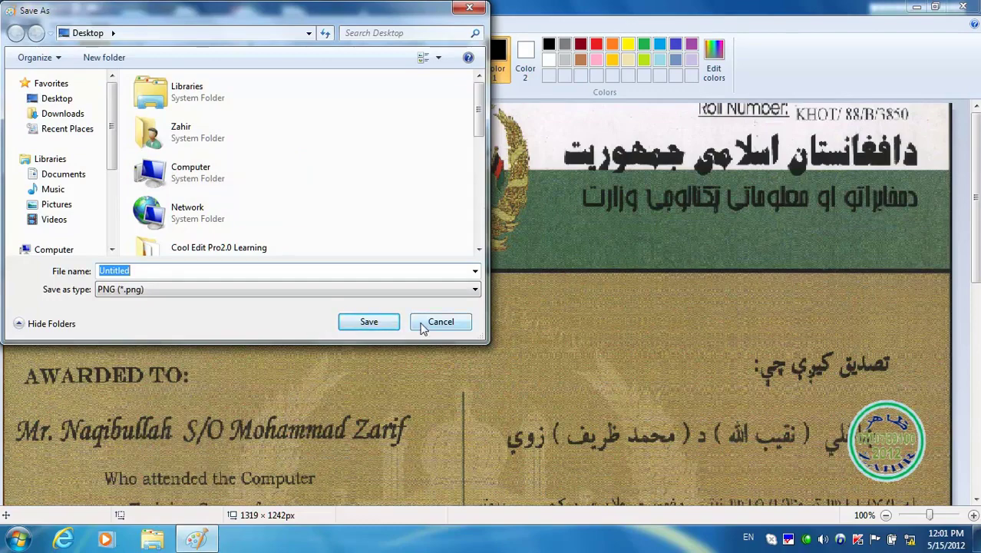
{"action": "left_click", "coordinate": [422, 324]}
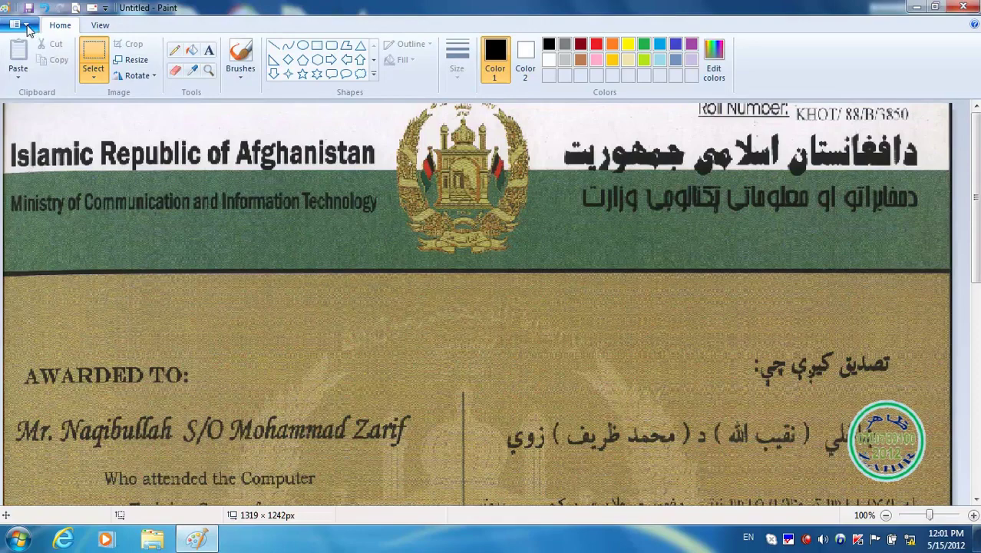
Check the cropped certificate's page layout in Print Preview, and return to editing.
{"action": "left_click", "coordinate": [27, 25]}
{"action": "mouse_move", "coordinate": [54, 186]}
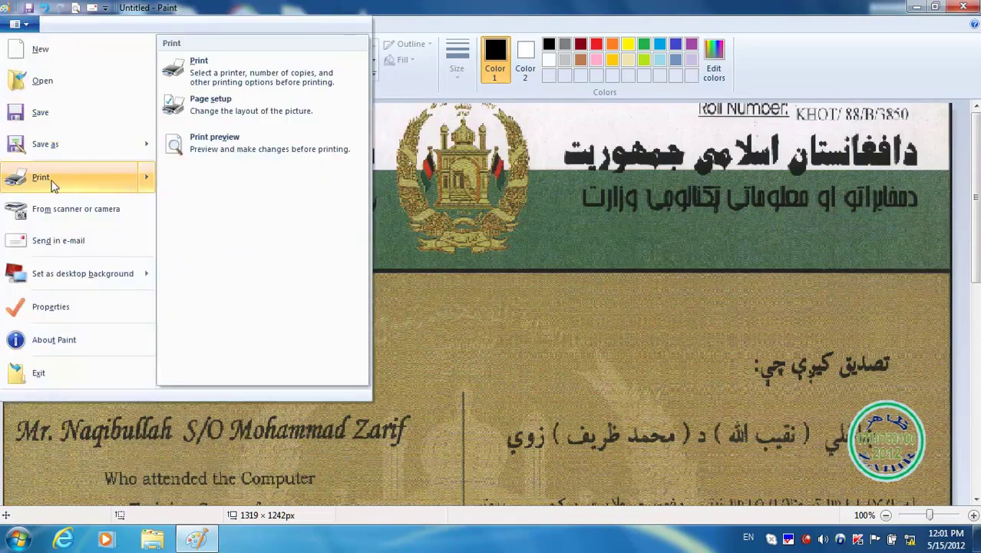
{"action": "left_click", "coordinate": [219, 142]}
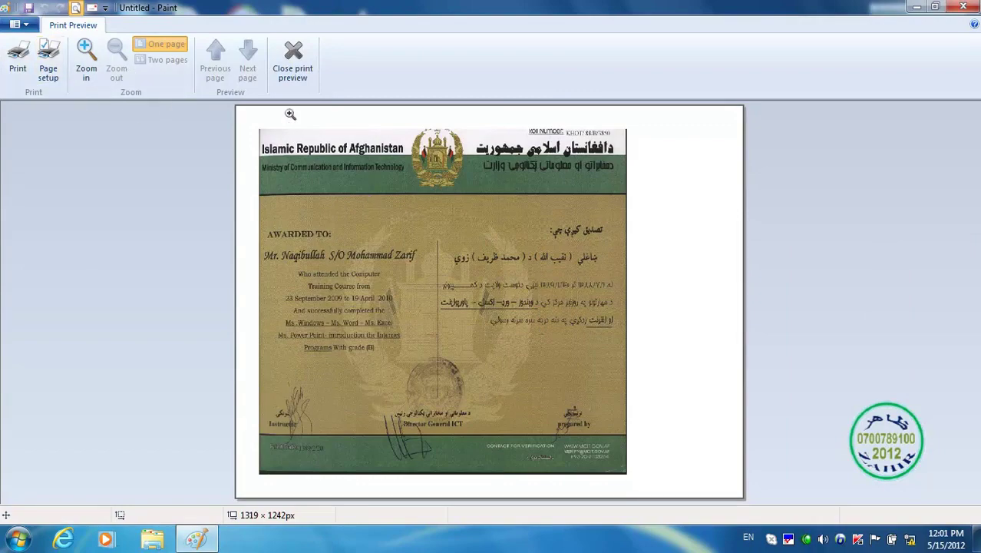
{"action": "left_click", "coordinate": [292, 55]}
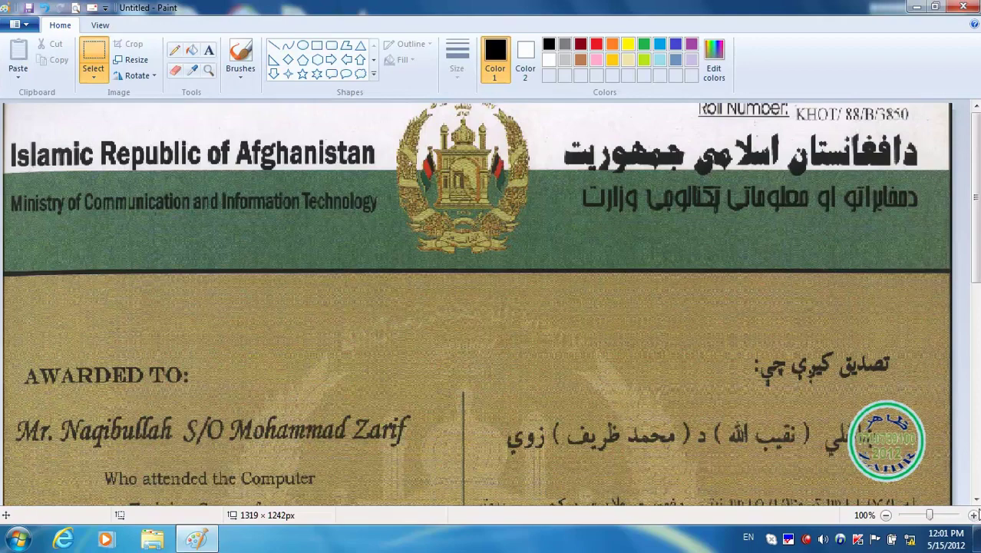
Set the print page to A4 paper and centre the picture horizontally and vertically.
{"action": "scroll", "coordinate": [976, 500], "scroll_direction": "down", "scroll_amount": 7}
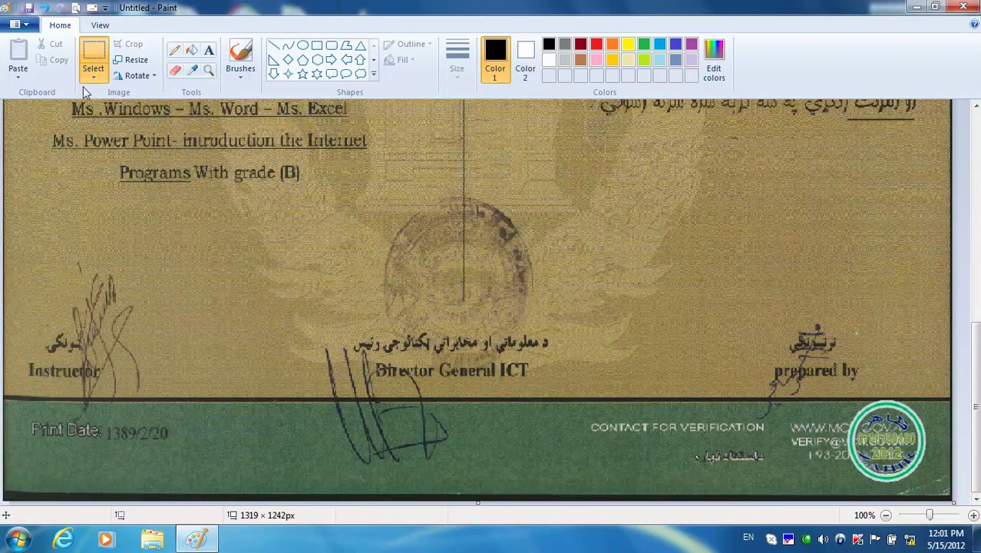
{"action": "left_click", "coordinate": [29, 29]}
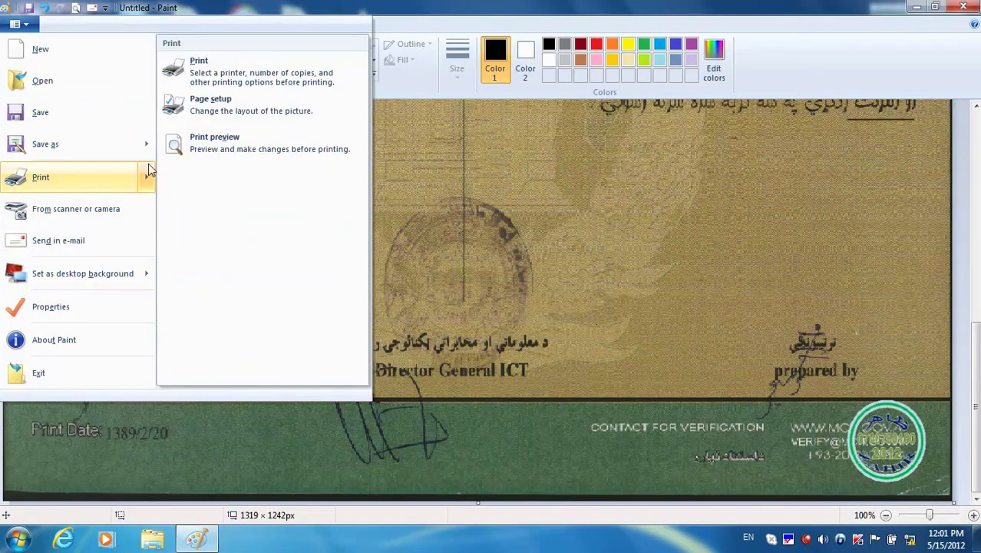
{"action": "left_click", "coordinate": [198, 107]}
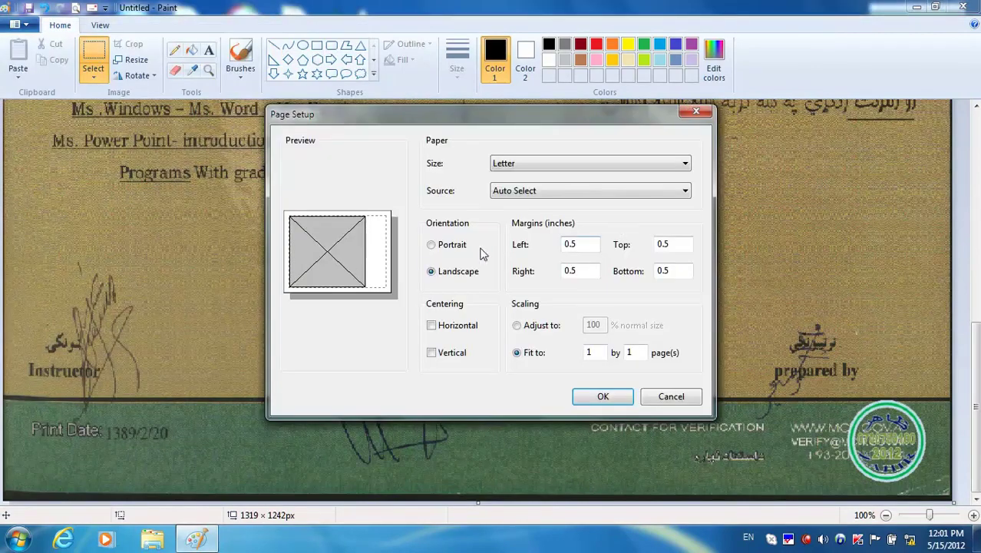
{"action": "left_click", "coordinate": [433, 329]}
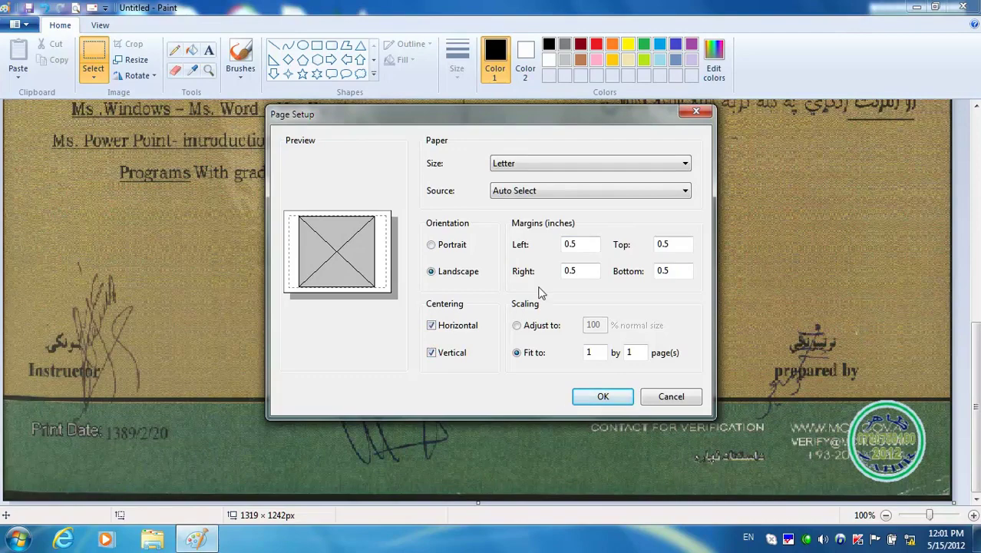
{"action": "left_click", "coordinate": [530, 164]}
{"action": "left_click", "coordinate": [531, 201]}
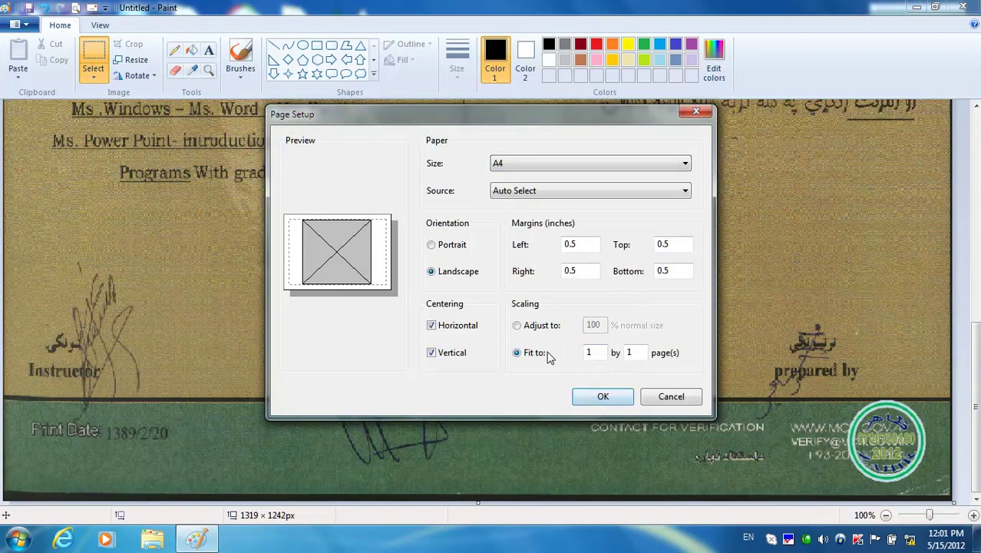
{"action": "left_click", "coordinate": [602, 397]}
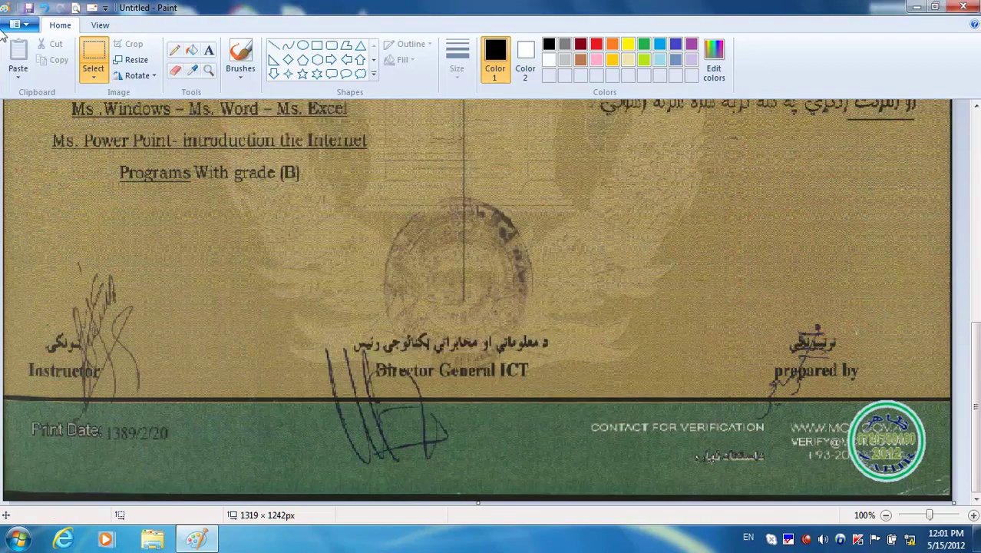
Preview how the certificate sits centred on the A4 page and close the preview.
{"action": "left_click", "coordinate": [23, 25]}
{"action": "mouse_move", "coordinate": [82, 181]}
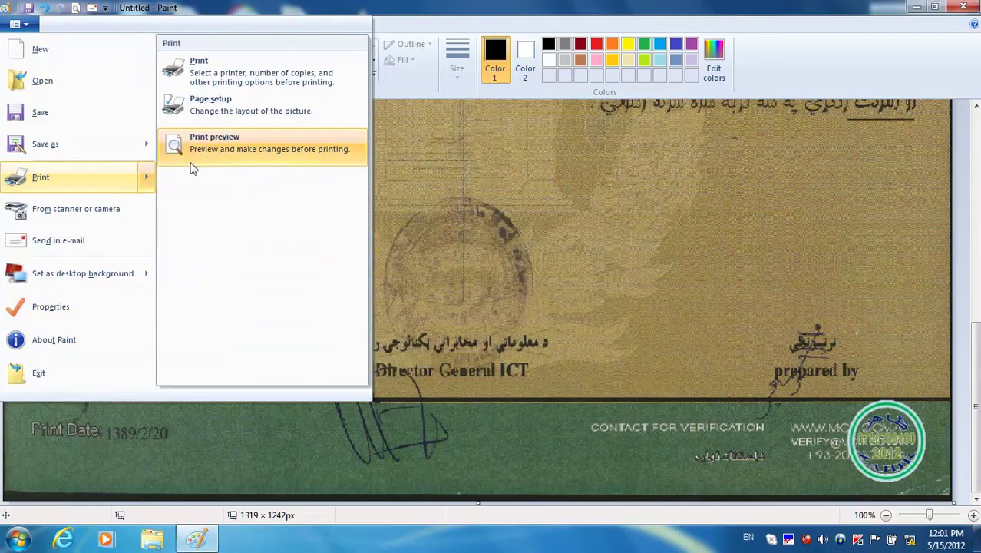
{"action": "left_click", "coordinate": [194, 151]}
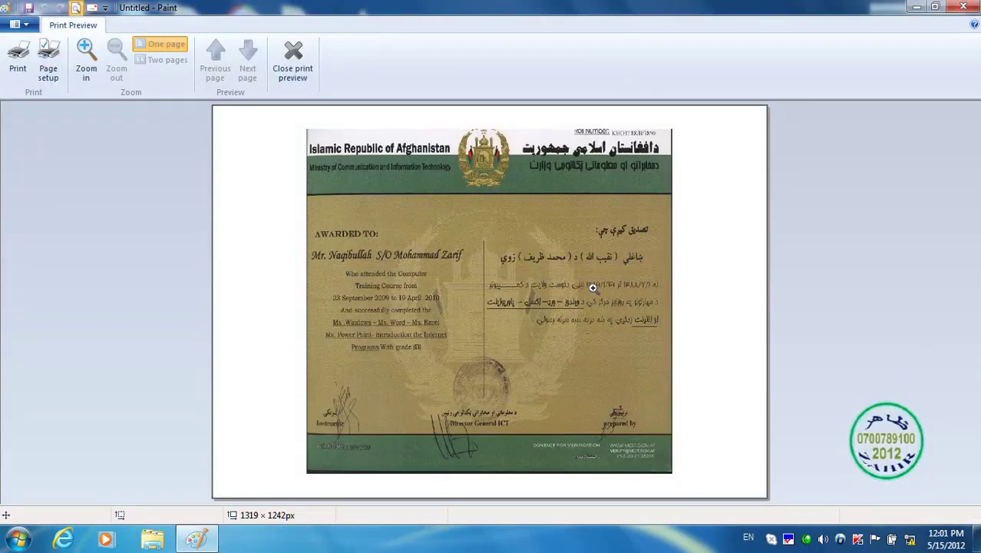
{"action": "left_click", "coordinate": [295, 72]}
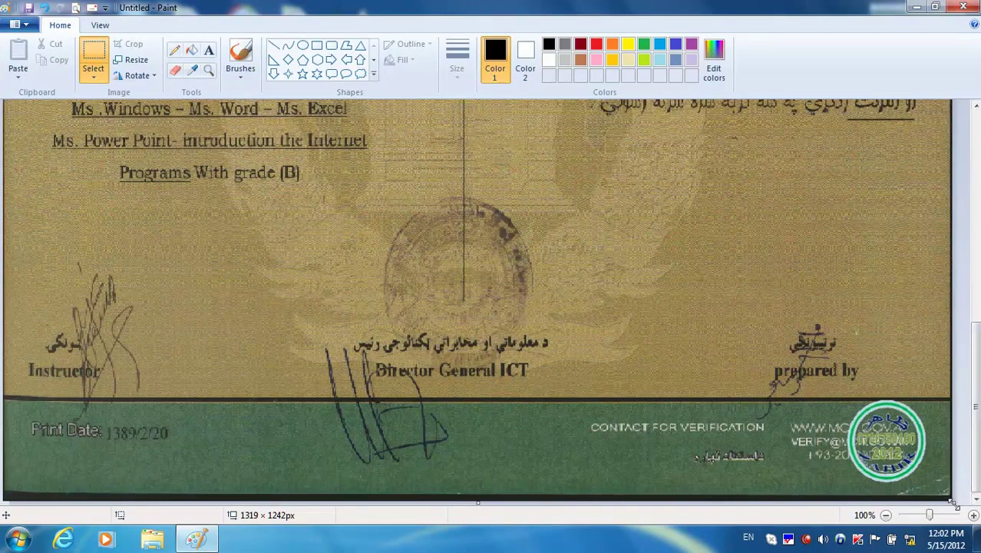
Widen the canvas to about 1382 px by extending its right edge, adding a blank strip beside the certificate.
{"action": "left_click_drag", "start_coordinate": [972, 417], "coordinate": [971, 332]}
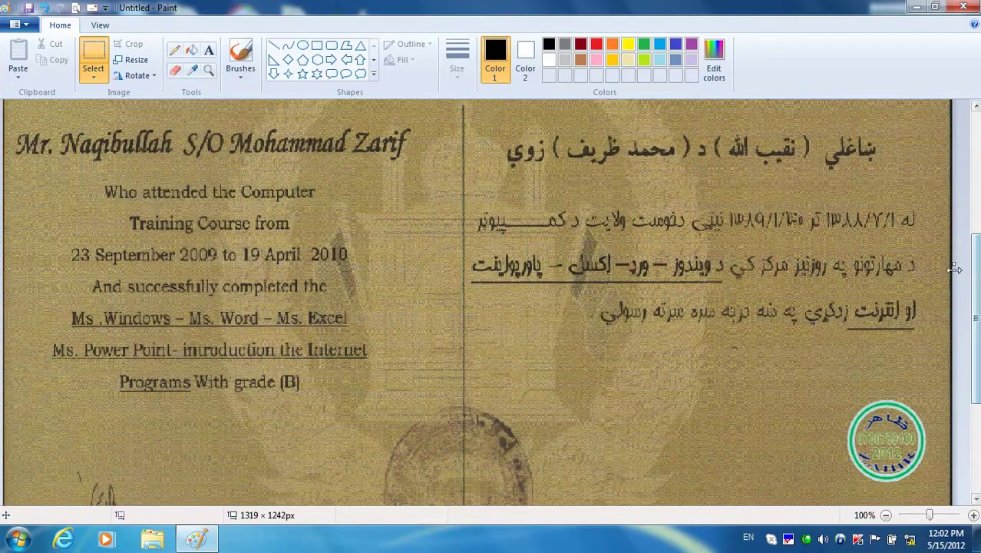
{"action": "left_click_drag", "start_coordinate": [956, 264], "coordinate": [980, 264]}
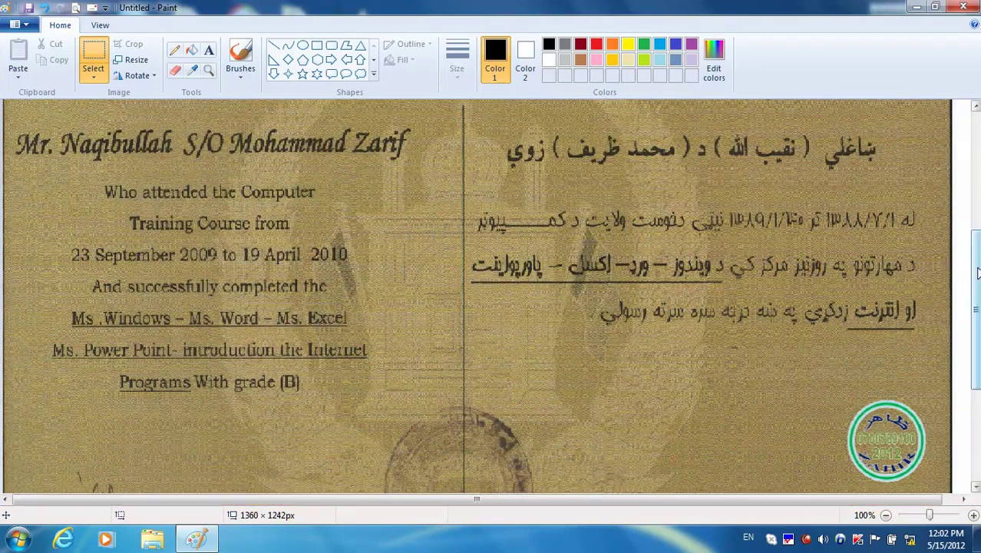
{"action": "left_click", "coordinate": [966, 499]}
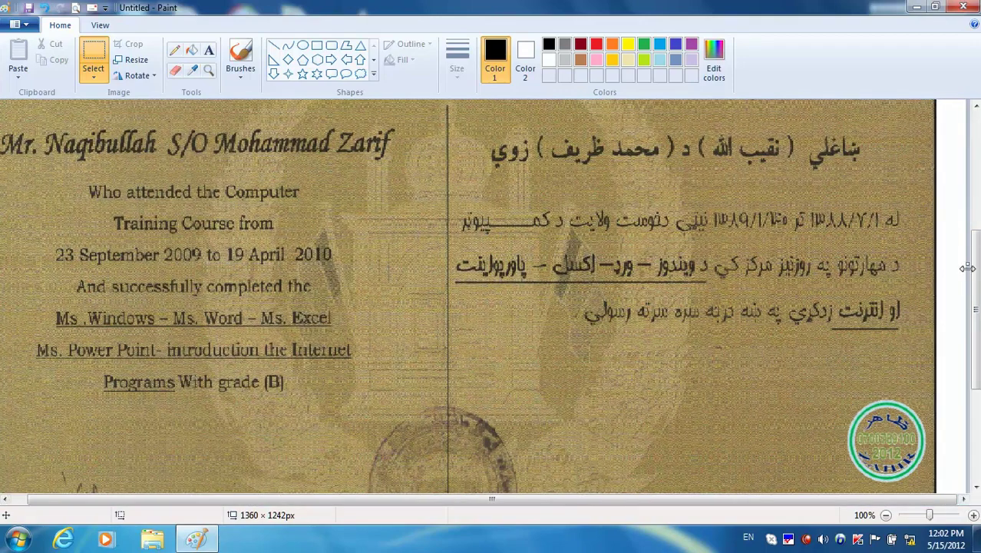
{"action": "left_click_drag", "start_coordinate": [965, 264], "coordinate": [967, 264]}
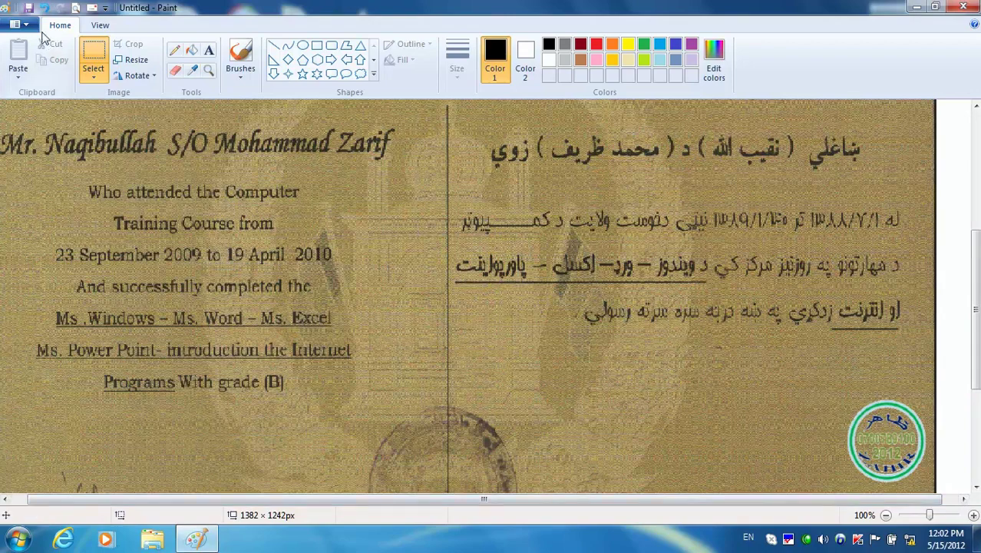
Examine the widened picture in Print Preview at two closer zoom levels and close the preview.
{"action": "left_click", "coordinate": [20, 24]}
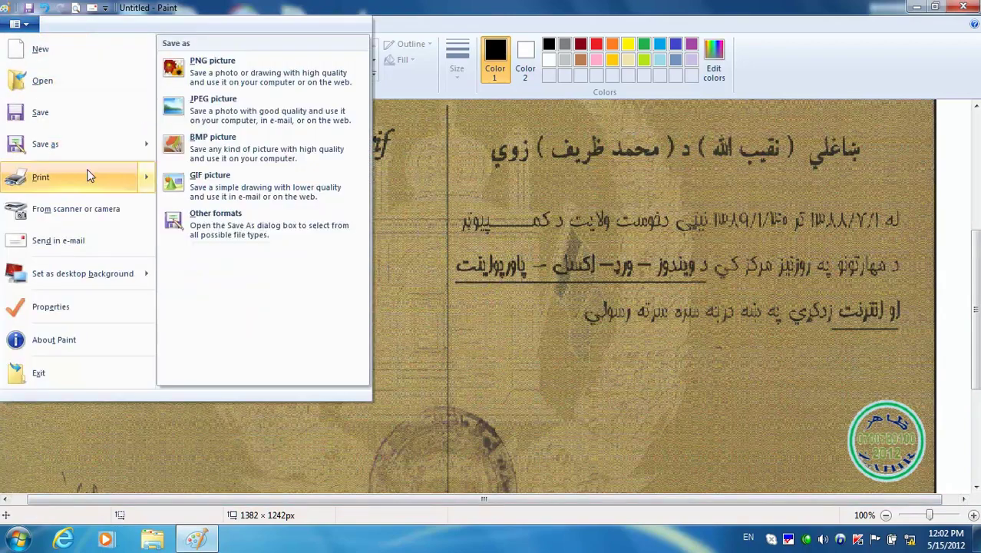
{"action": "mouse_move", "coordinate": [114, 176]}
{"action": "left_click", "coordinate": [201, 139]}
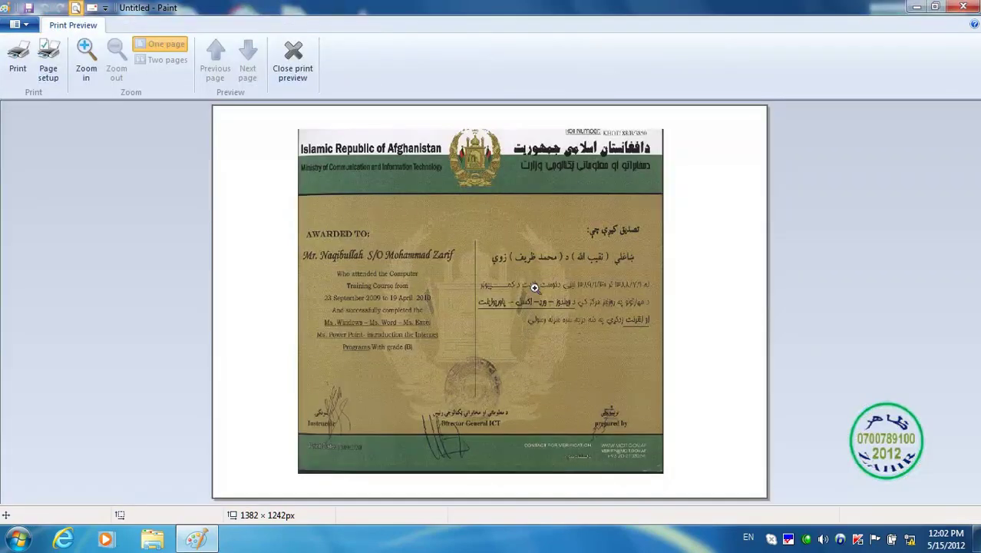
{"action": "left_click", "coordinate": [544, 266]}
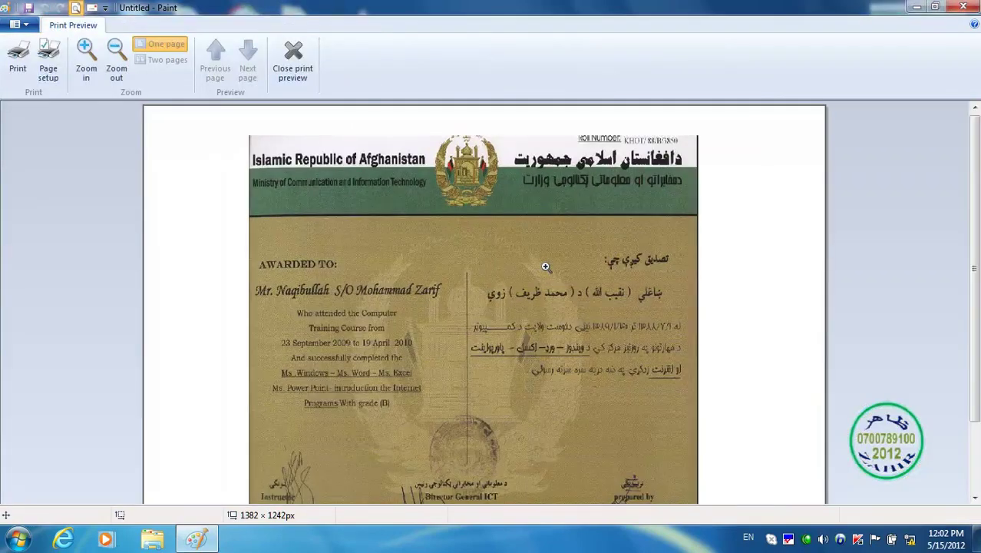
{"action": "left_click", "coordinate": [544, 266]}
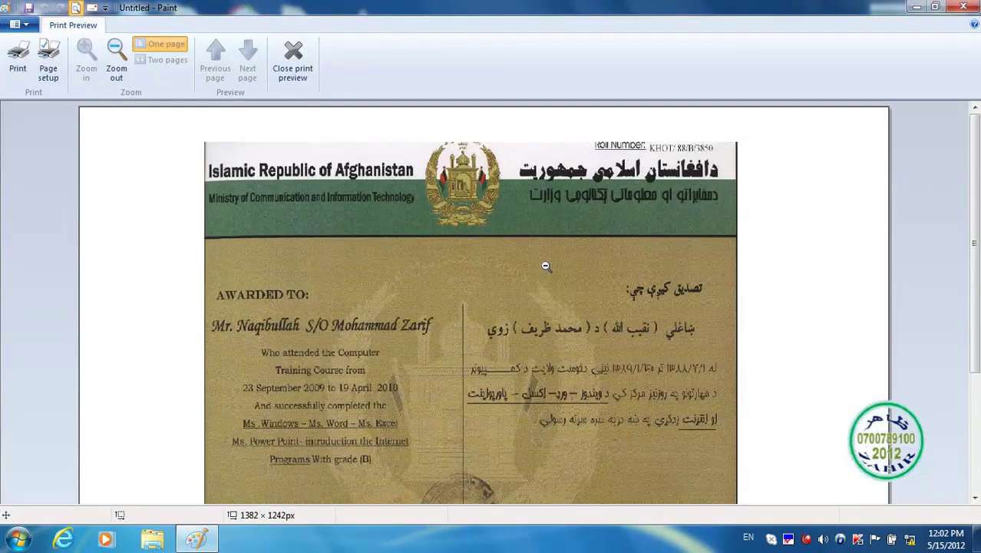
{"action": "left_click", "coordinate": [299, 76]}
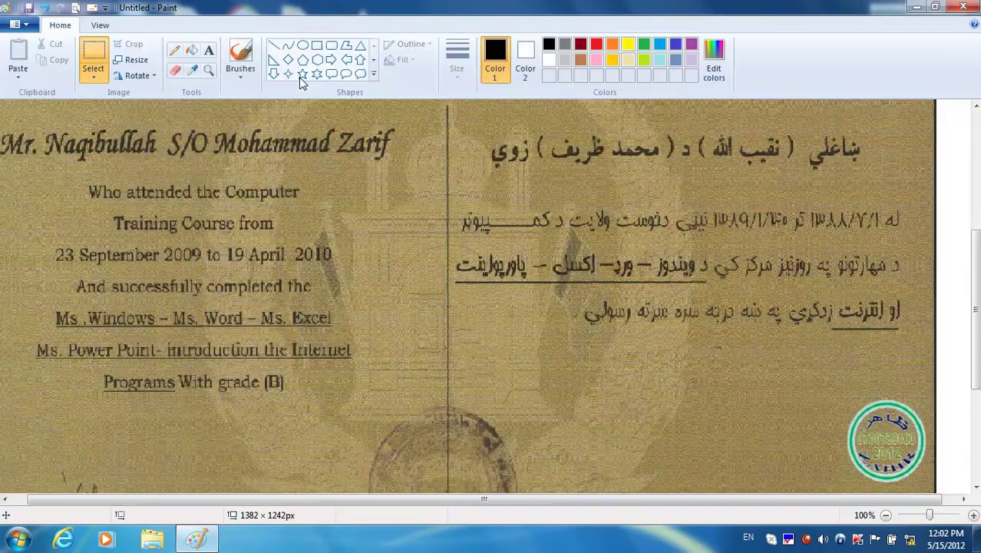
{"action": "scroll", "coordinate": [298, 77], "scroll_direction": "down", "scroll_amount": 1}
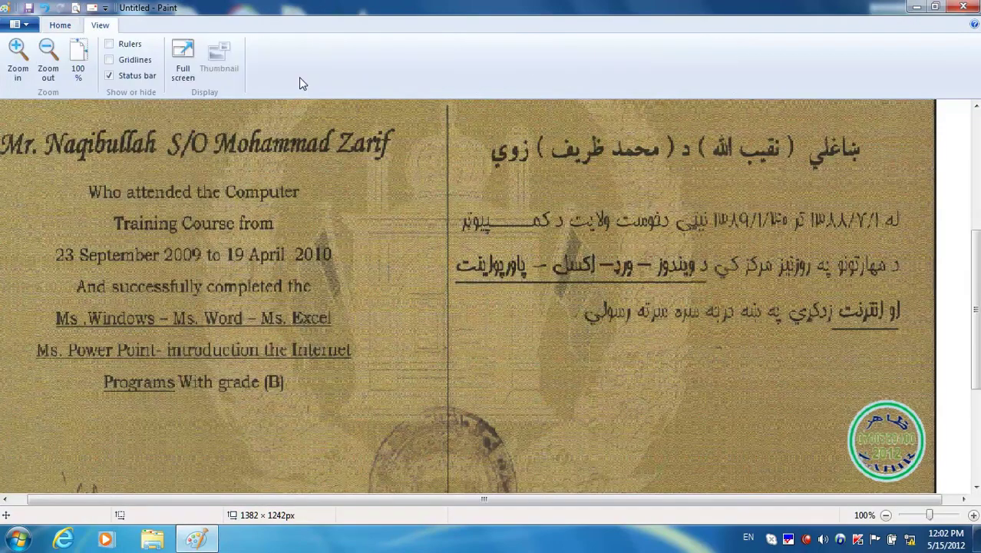
{"action": "scroll", "coordinate": [299, 77], "scroll_direction": "up", "scroll_amount": 1}
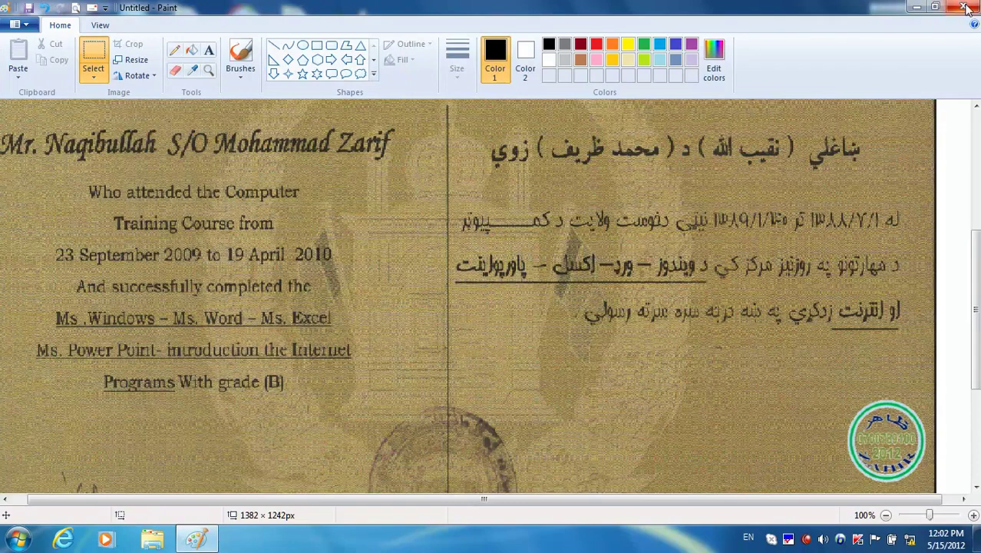
Start a new blank picture, discarding the certificate without saving it.
{"action": "left_click", "coordinate": [28, 26]}
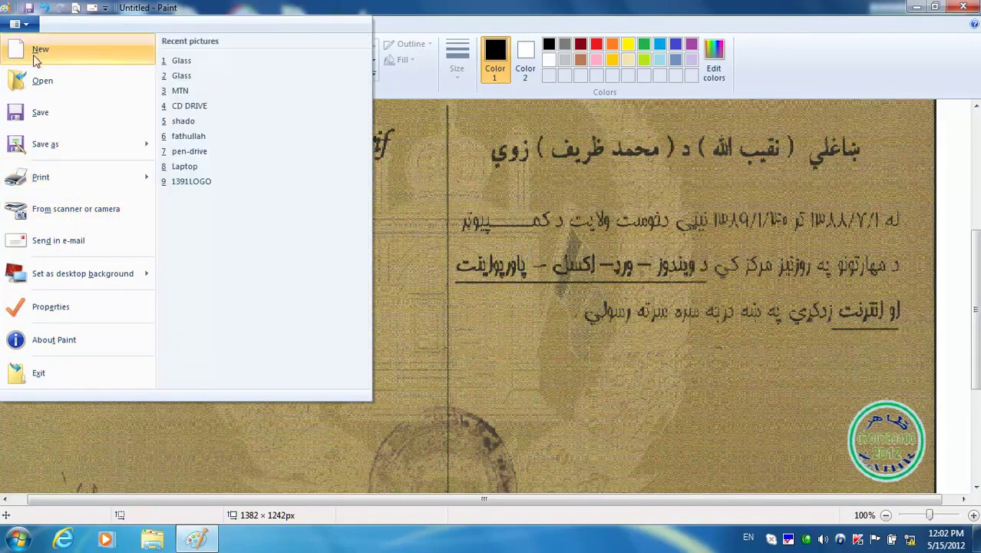
{"action": "left_click", "coordinate": [37, 50]}
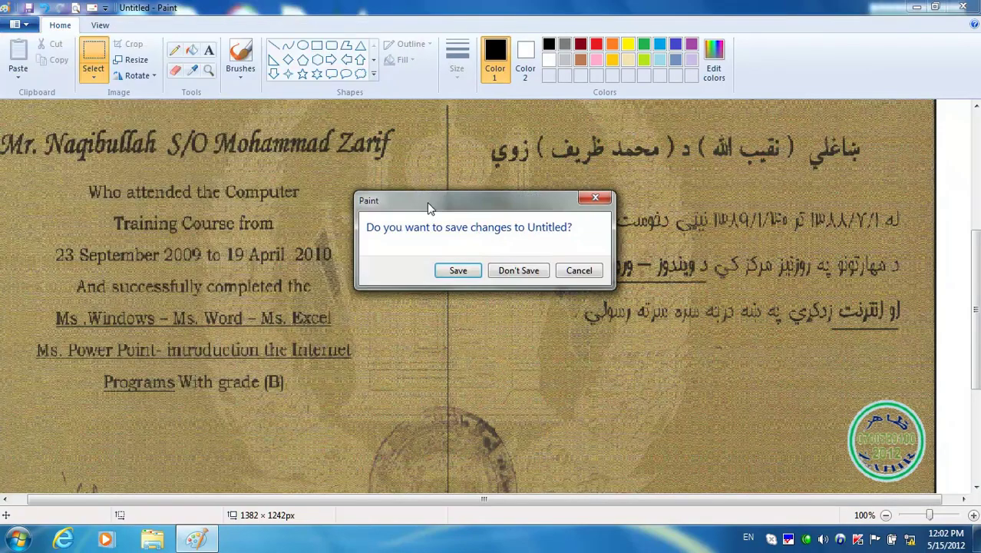
{"action": "left_click", "coordinate": [515, 271]}
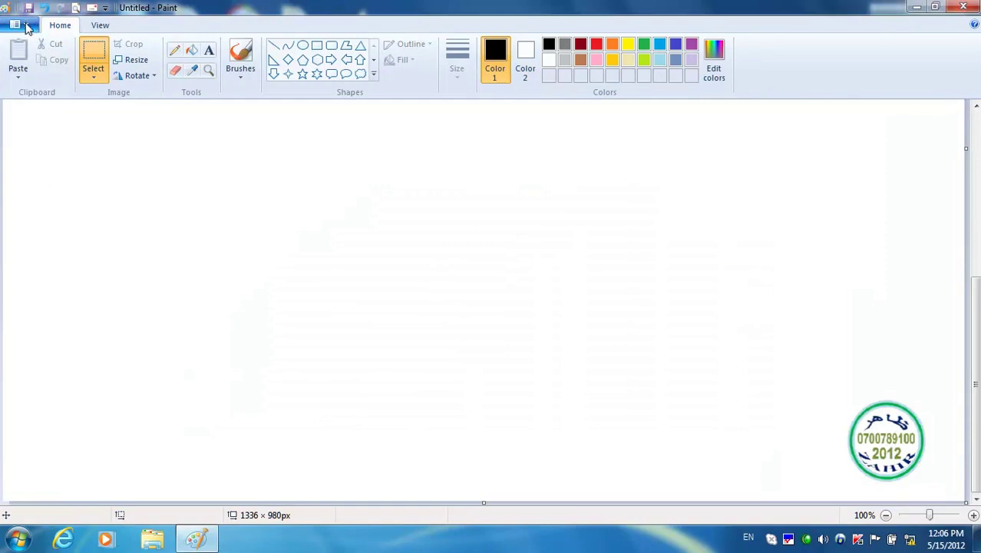
Start a scan from the BenQ scanner as a Grayscale picture and preview the certificate.
{"action": "left_click", "coordinate": [27, 25]}
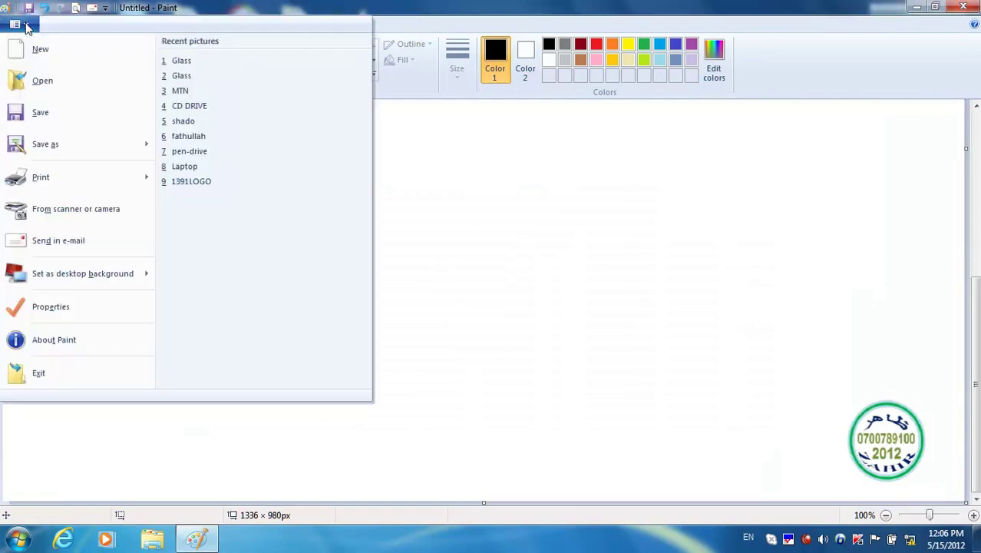
{"action": "left_click", "coordinate": [63, 212]}
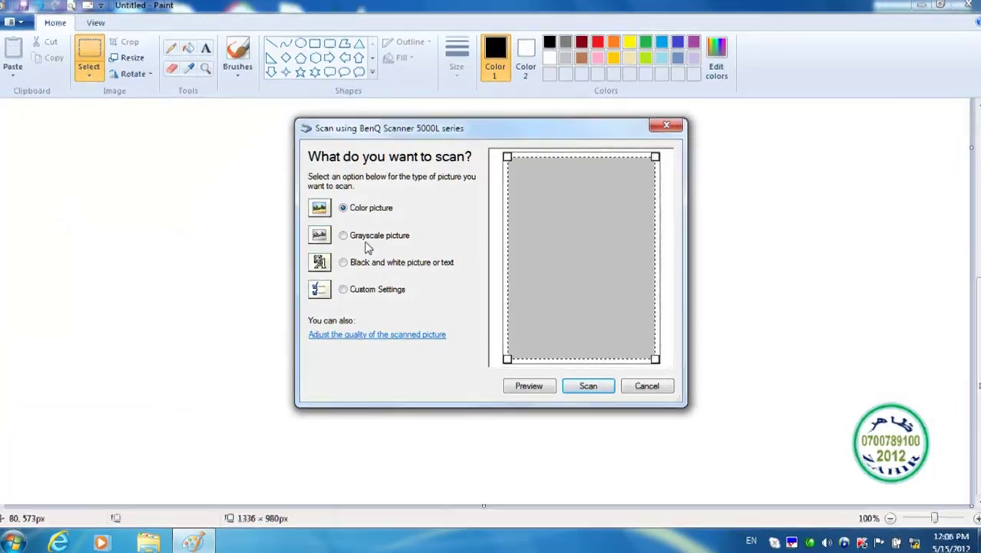
{"action": "left_click", "coordinate": [366, 242]}
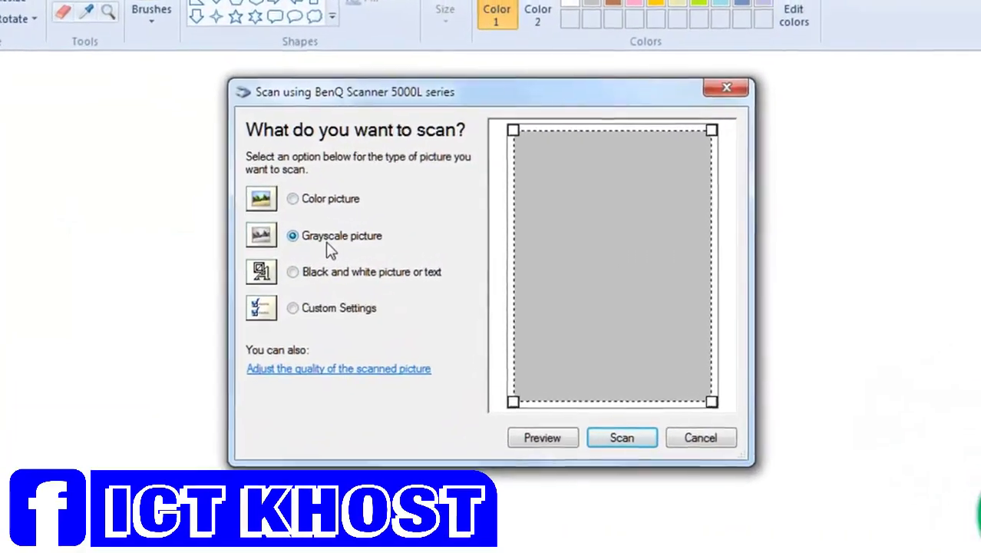
{"action": "left_click", "coordinate": [535, 439]}
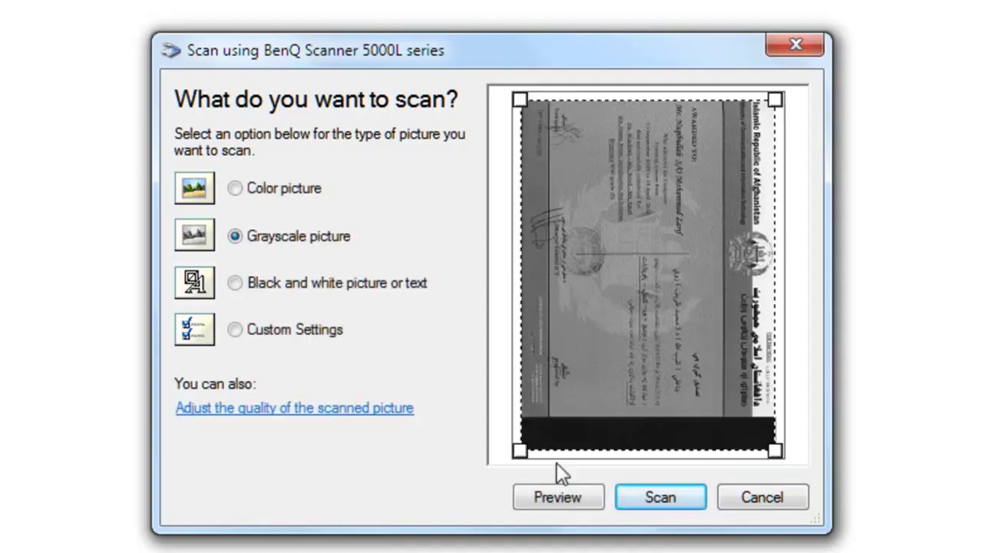
Shrink the scan area to leave out the black strip below the certificate and scan it, discarding the current picture unsaved.
{"action": "left_click", "coordinate": [515, 451]}
{"action": "left_click_drag", "start_coordinate": [516, 451], "coordinate": [514, 421]}
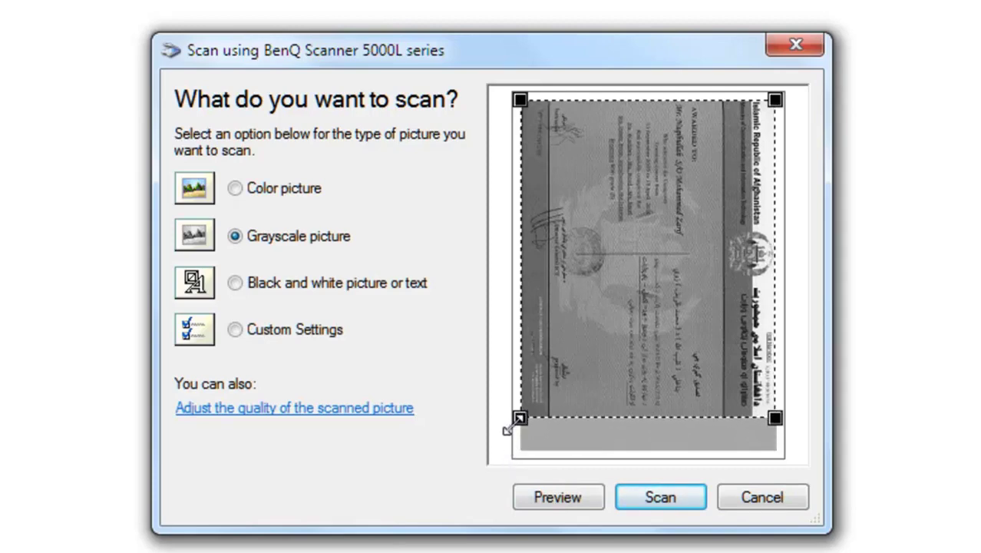
{"action": "left_click", "coordinate": [664, 502]}
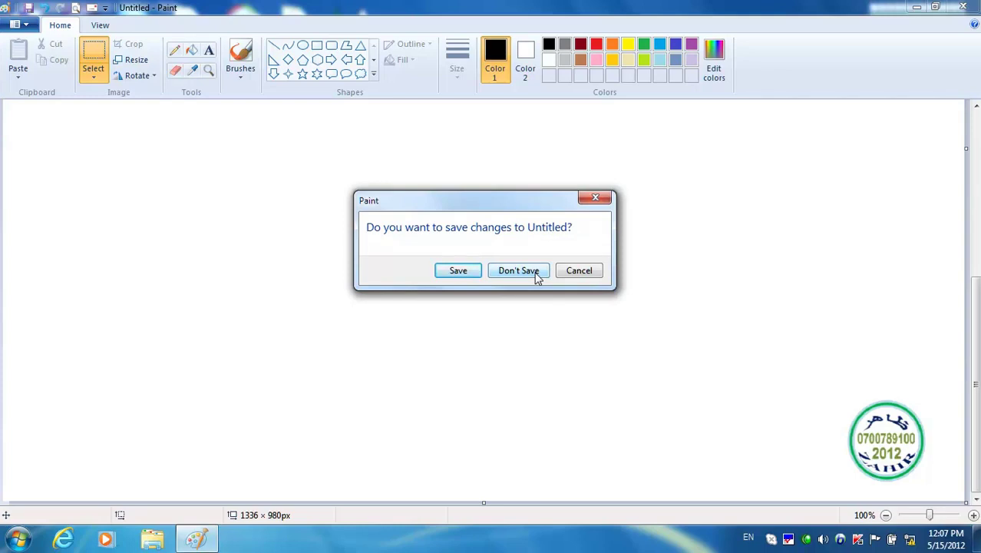
{"action": "left_click", "coordinate": [519, 271]}
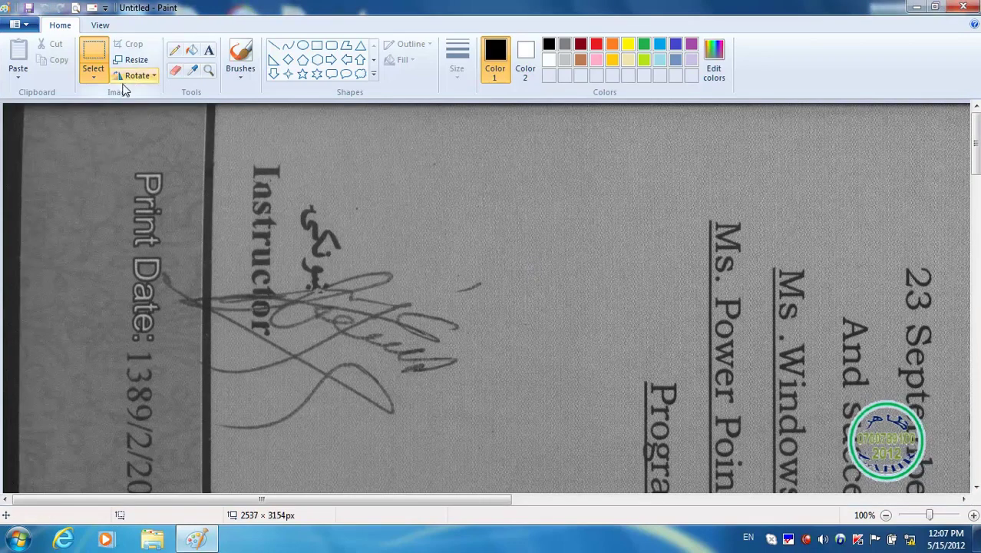
Select the whole scanned certificate and rotate it left 90°.
{"action": "left_click", "coordinate": [93, 80]}
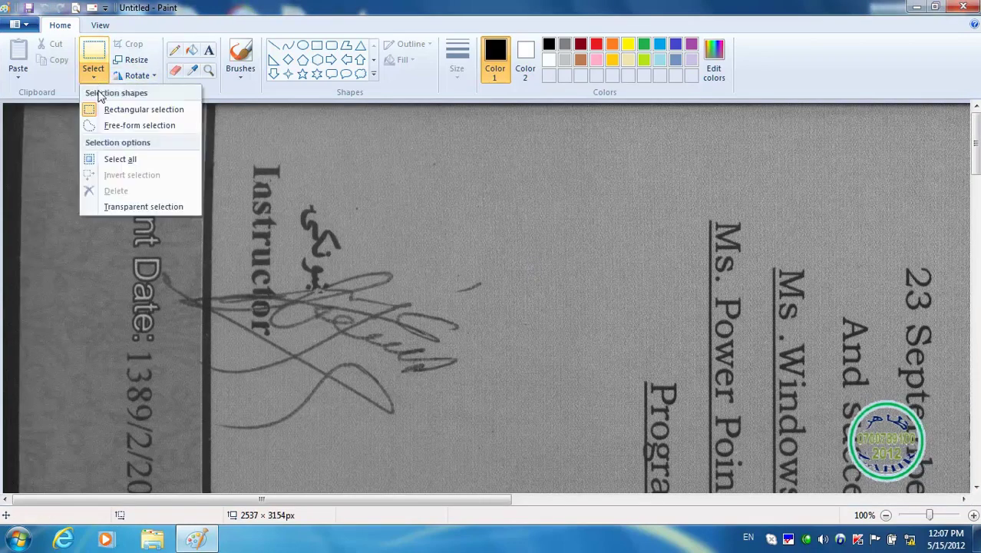
{"action": "left_click", "coordinate": [115, 158]}
{"action": "left_click", "coordinate": [136, 75]}
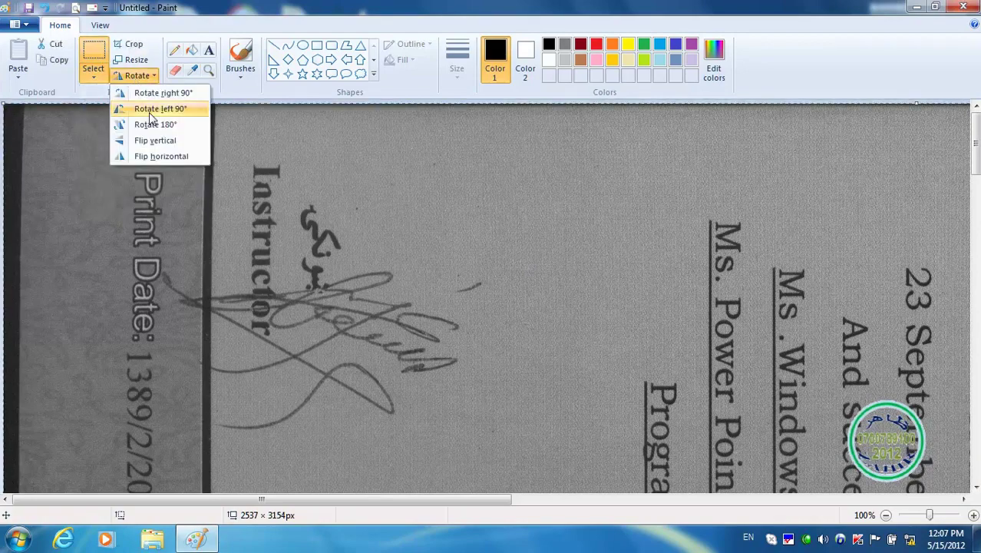
{"action": "left_click", "coordinate": [149, 110]}
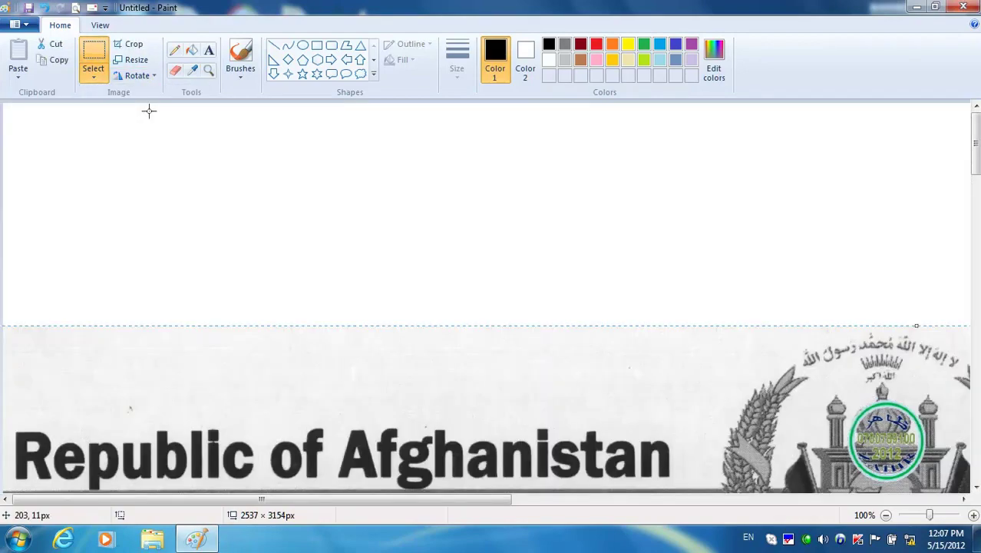
Move the rotated certificate into the canvas and fit the canvas to it at 3154 × 2537 px.
{"action": "left_click", "coordinate": [323, 372]}
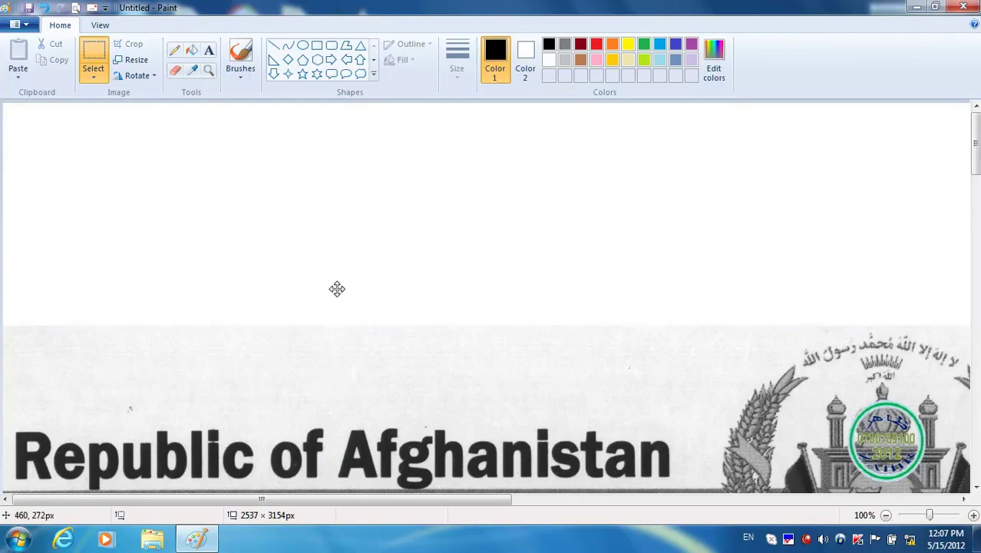
{"action": "left_click_drag", "start_coordinate": [324, 371], "coordinate": [389, 207]}
{"action": "left_click_drag", "start_coordinate": [202, 234], "coordinate": [272, 160]}
{"action": "left_click_drag", "start_coordinate": [137, 187], "coordinate": [283, 230]}
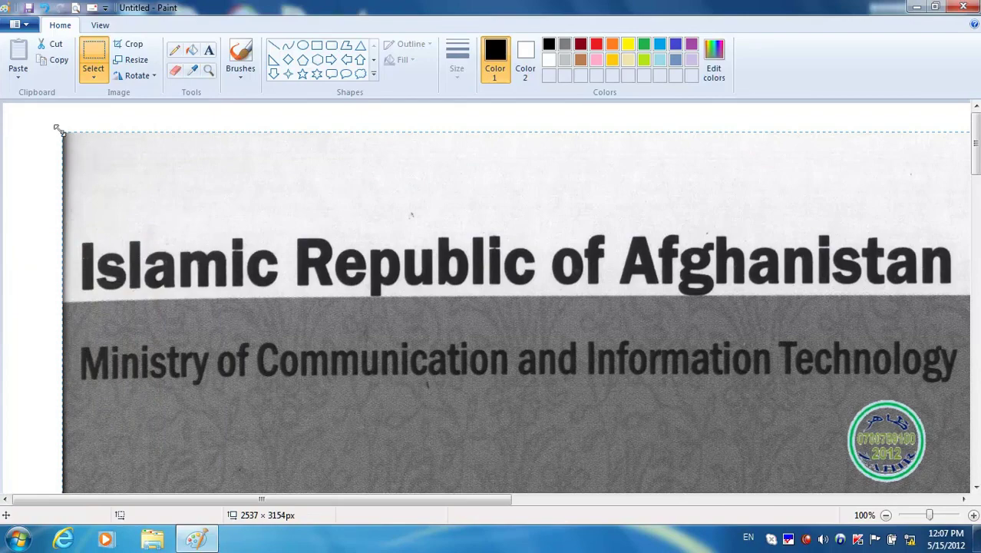
{"action": "left_click_drag", "start_coordinate": [61, 131], "coordinate": [683, 367]}
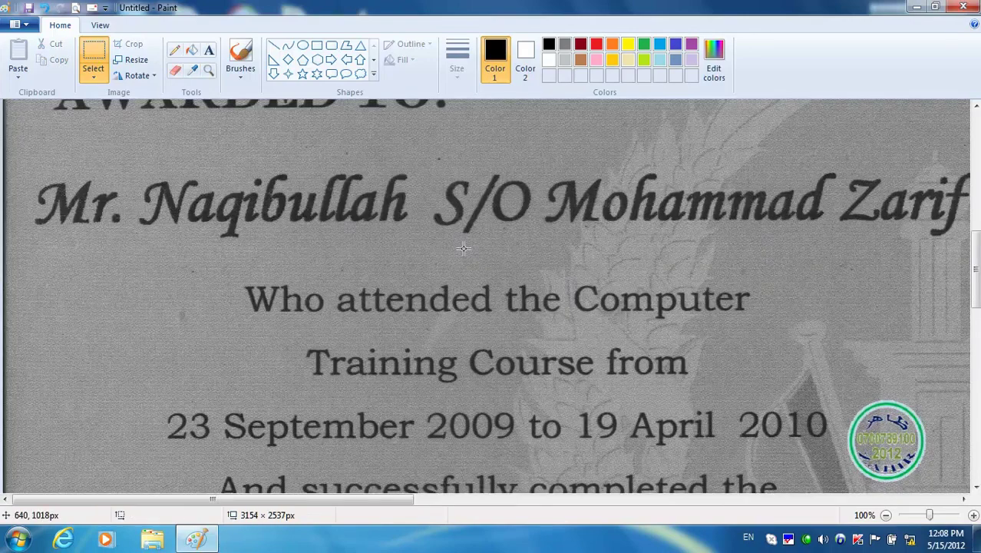
Examine the whole grayscale certificate at 25% zoom and in Print Preview, and close the preview.
{"action": "scroll", "coordinate": [464, 248], "scroll_direction": "up", "scroll_amount": 8}
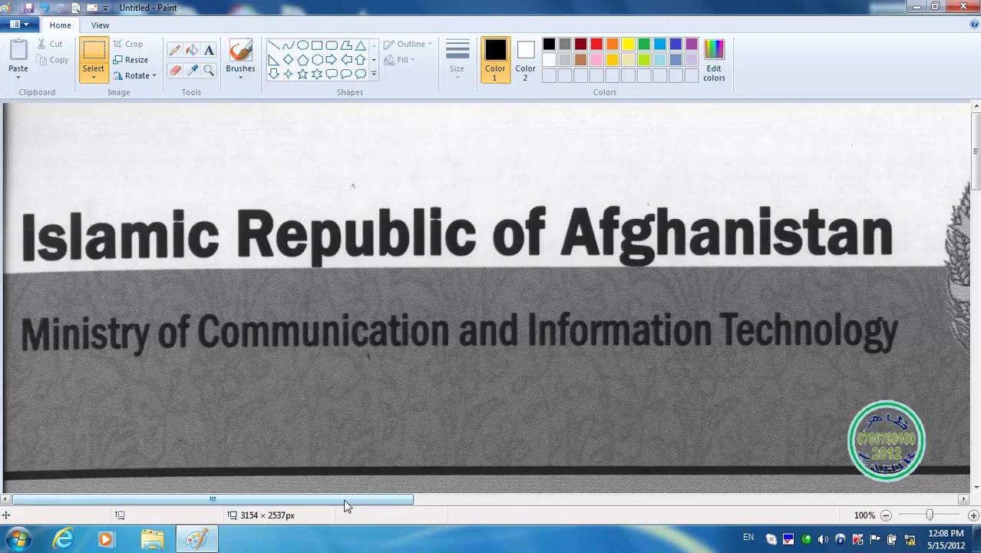
{"action": "left_click", "coordinate": [885, 516]}
{"action": "left_click", "coordinate": [885, 516]}
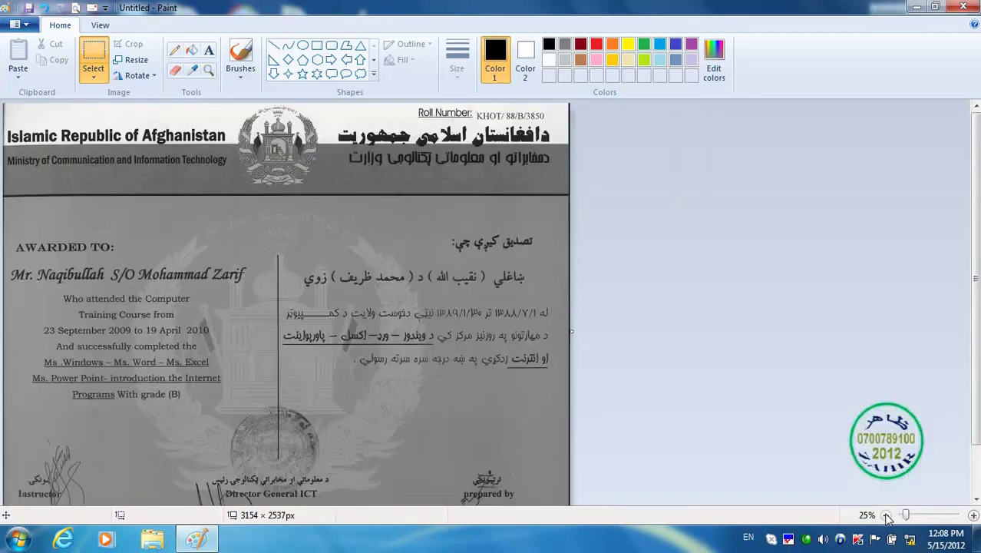
{"action": "scroll", "coordinate": [975, 322], "scroll_direction": "down", "scroll_amount": 3}
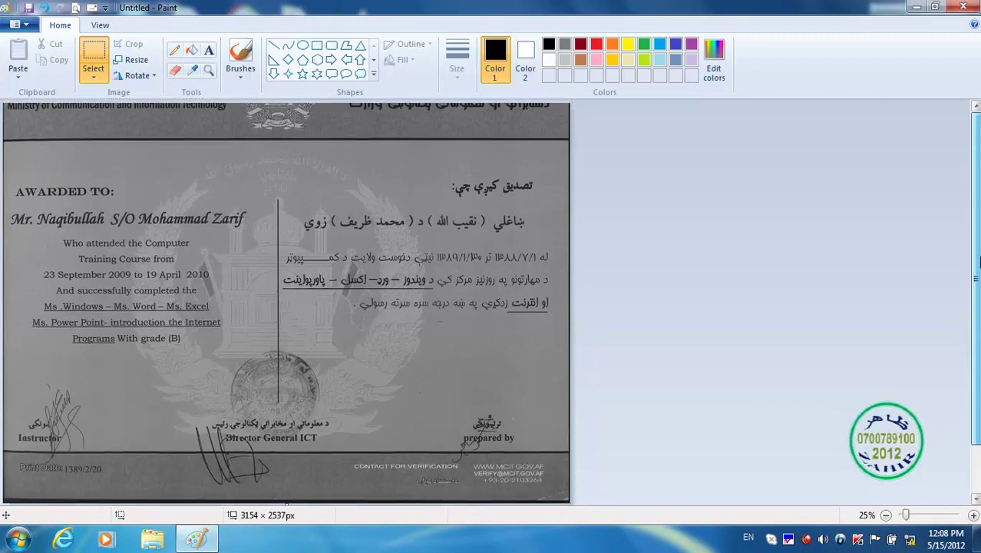
{"action": "scroll", "coordinate": [975, 325], "scroll_direction": "up", "scroll_amount": 3}
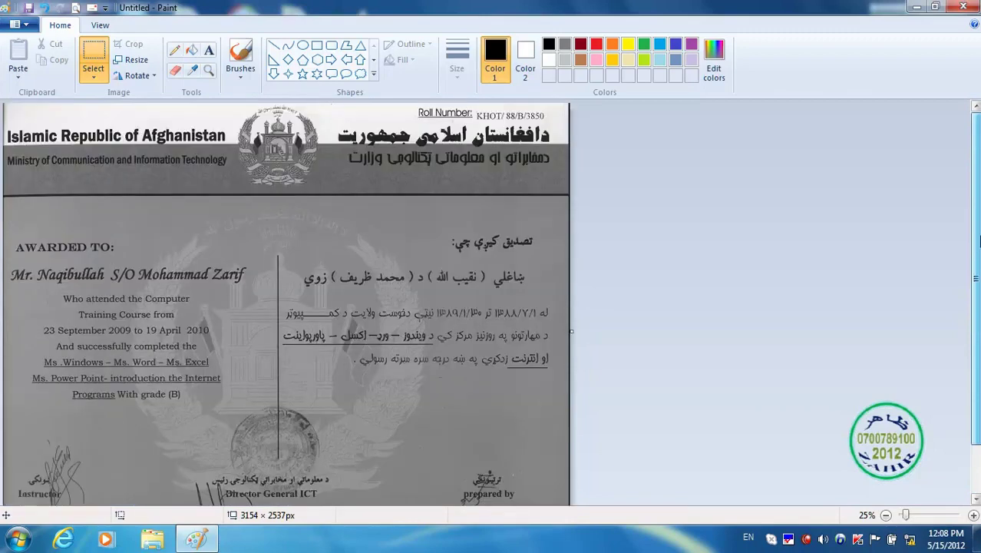
{"action": "left_click", "coordinate": [30, 28]}
{"action": "mouse_move", "coordinate": [83, 182]}
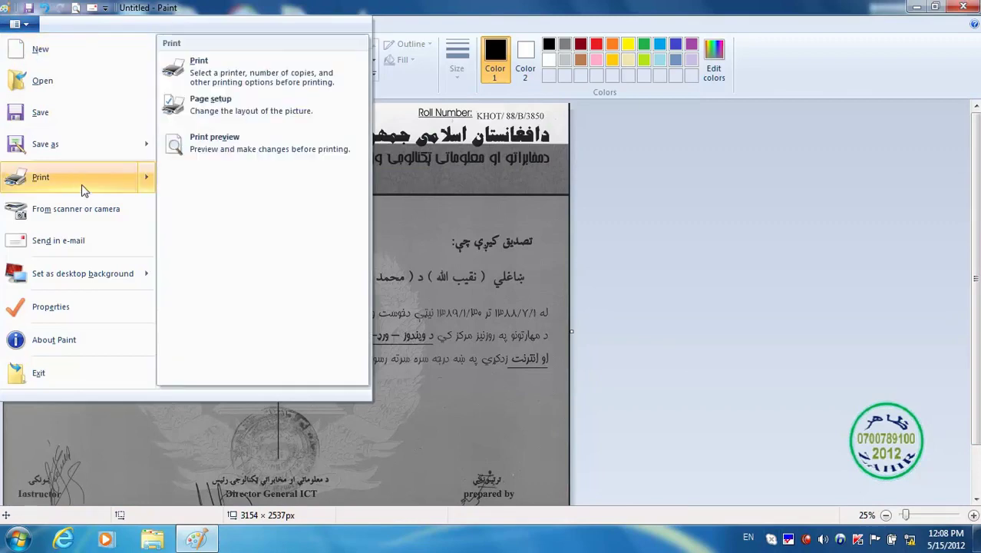
{"action": "left_click", "coordinate": [222, 151]}
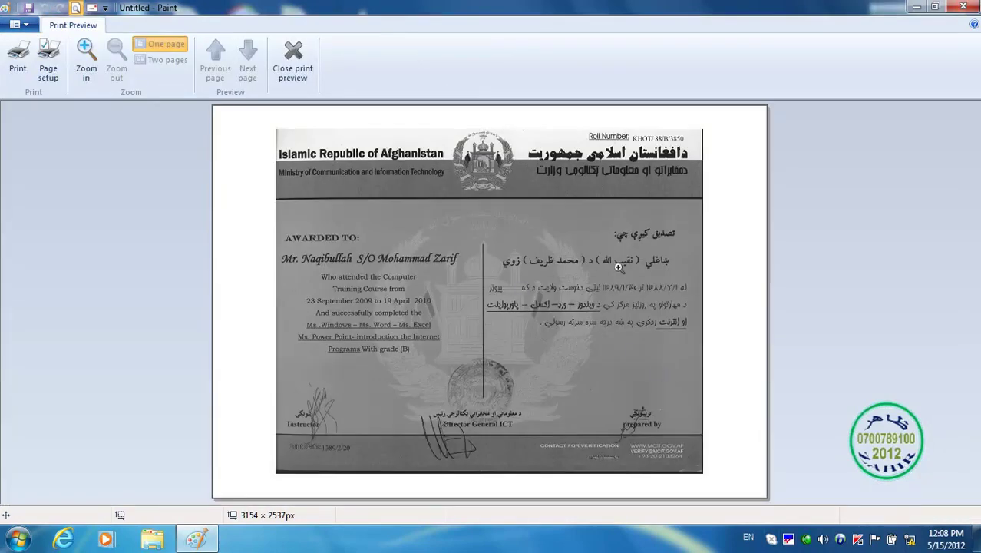
{"action": "left_click", "coordinate": [293, 73]}
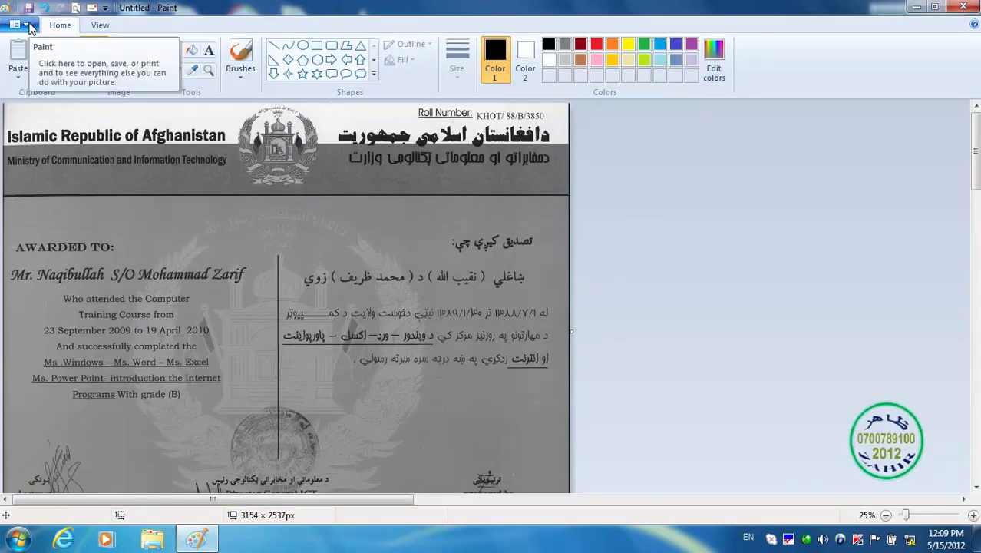
Start another blank picture, discarding the grayscale certificate without saving it.
{"action": "left_click", "coordinate": [26, 24]}
{"action": "left_click", "coordinate": [28, 51]}
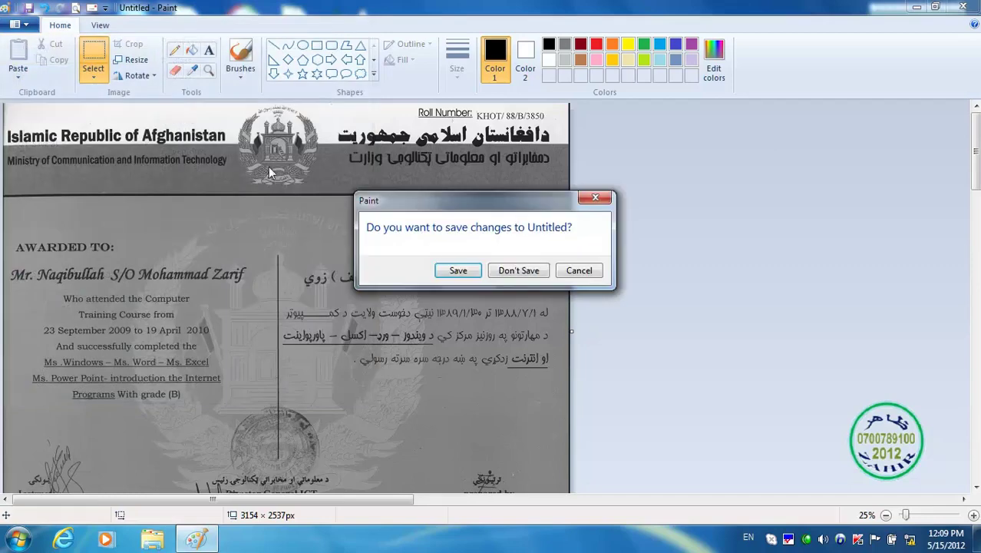
{"action": "left_click", "coordinate": [518, 273]}
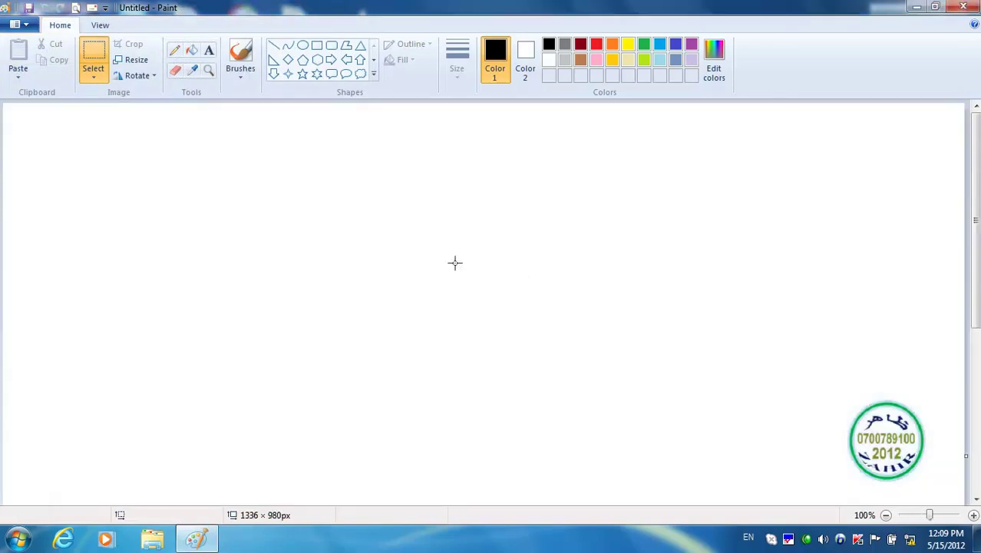
{"action": "left_click", "coordinate": [29, 27]}
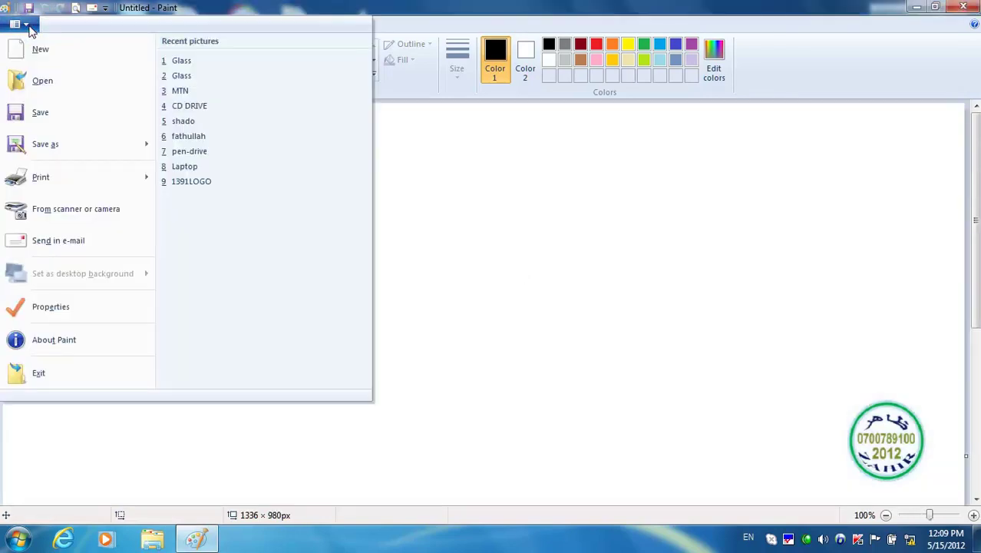
{"action": "left_click", "coordinate": [57, 209]}
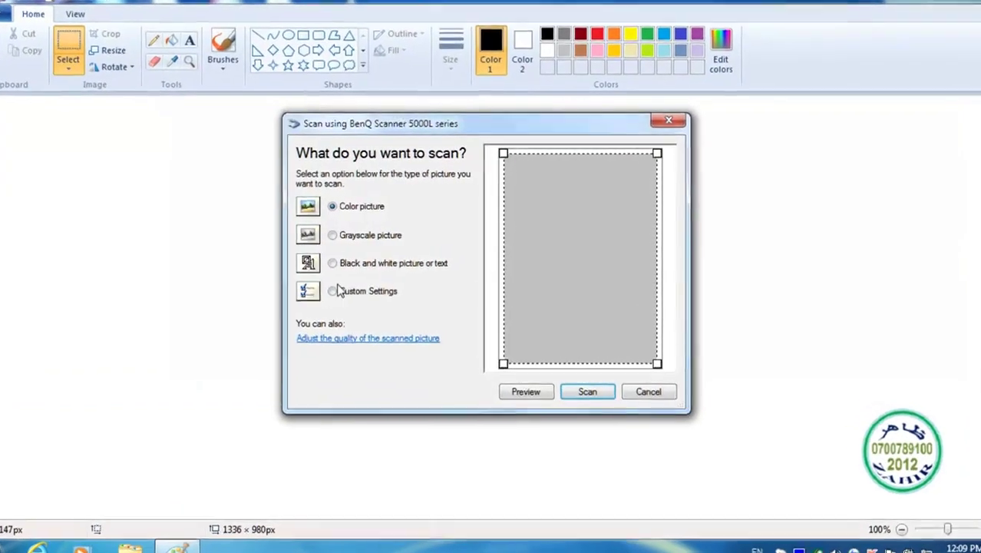
{"action": "left_click", "coordinate": [338, 263]}
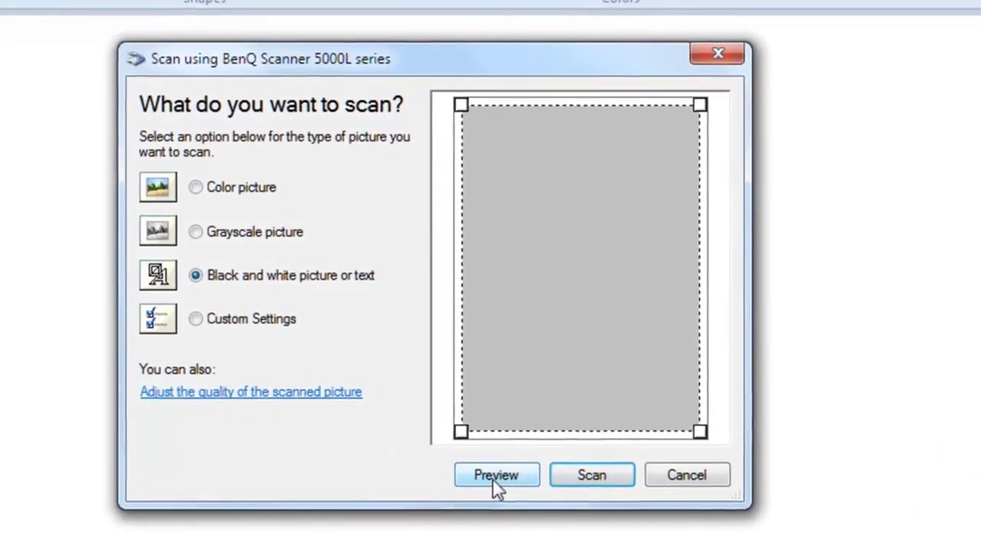
{"action": "left_click", "coordinate": [503, 453]}
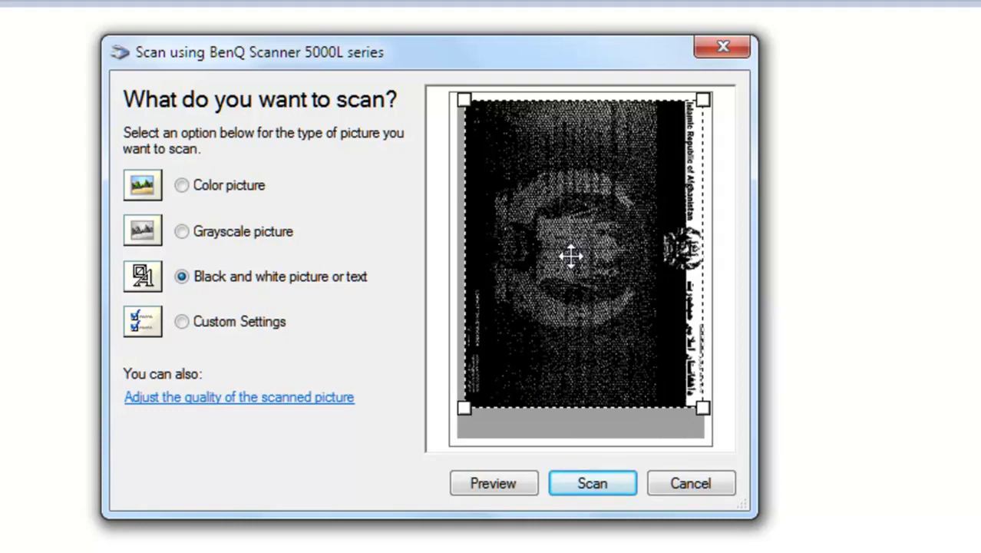
{"action": "left_click", "coordinate": [687, 484]}
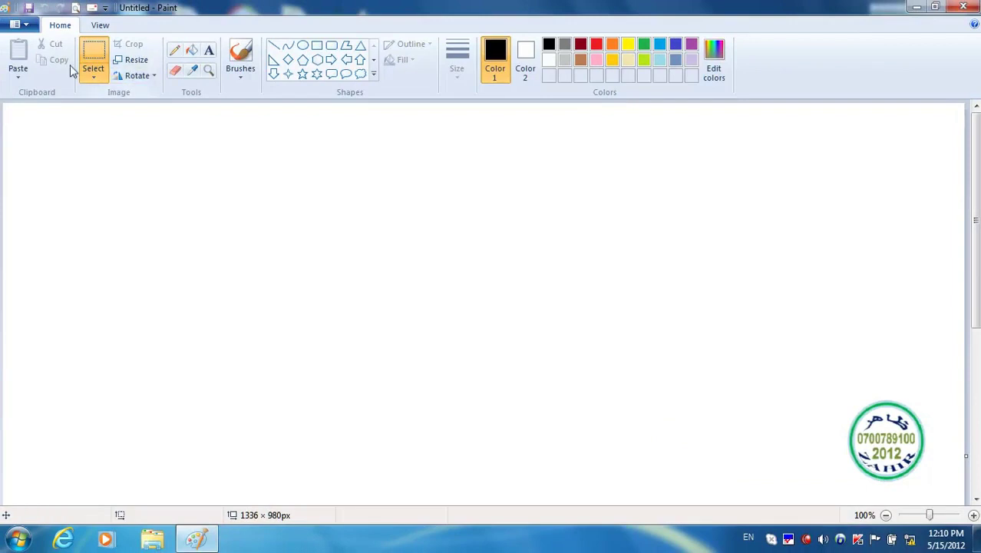
Preview the printed text page as Black and white picture or text and scan it into the blank picture.
{"action": "left_click", "coordinate": [20, 25]}
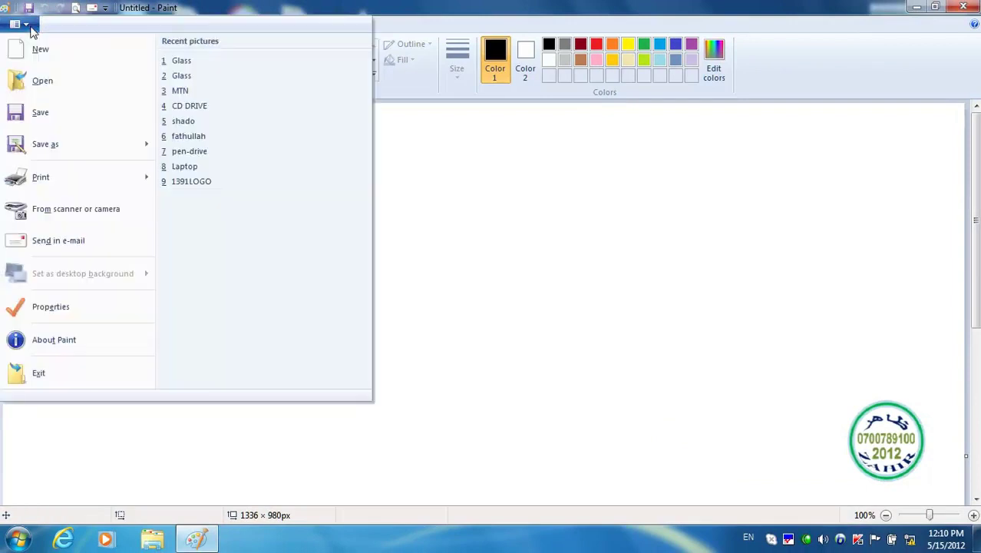
{"action": "left_click", "coordinate": [77, 211]}
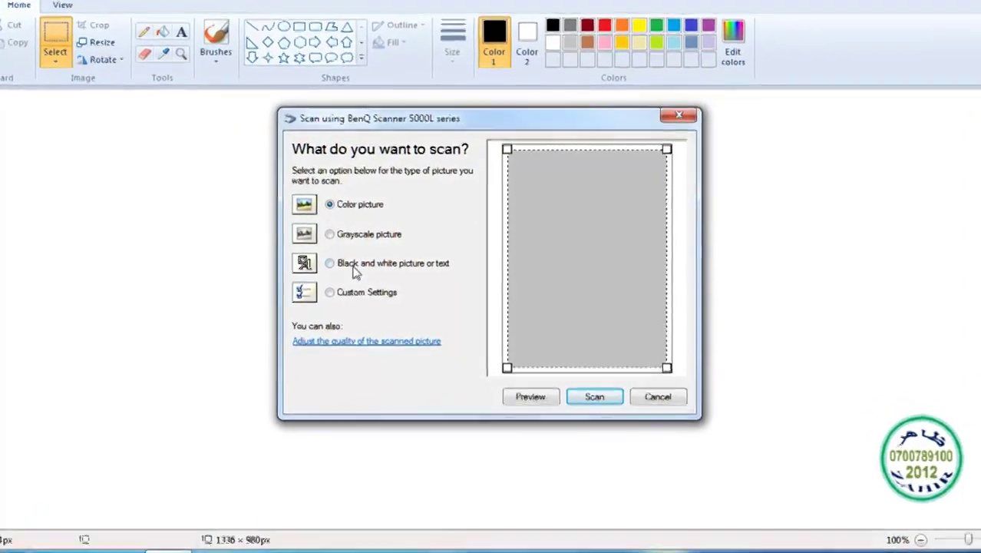
{"action": "left_click", "coordinate": [339, 263]}
{"action": "left_click", "coordinate": [529, 389]}
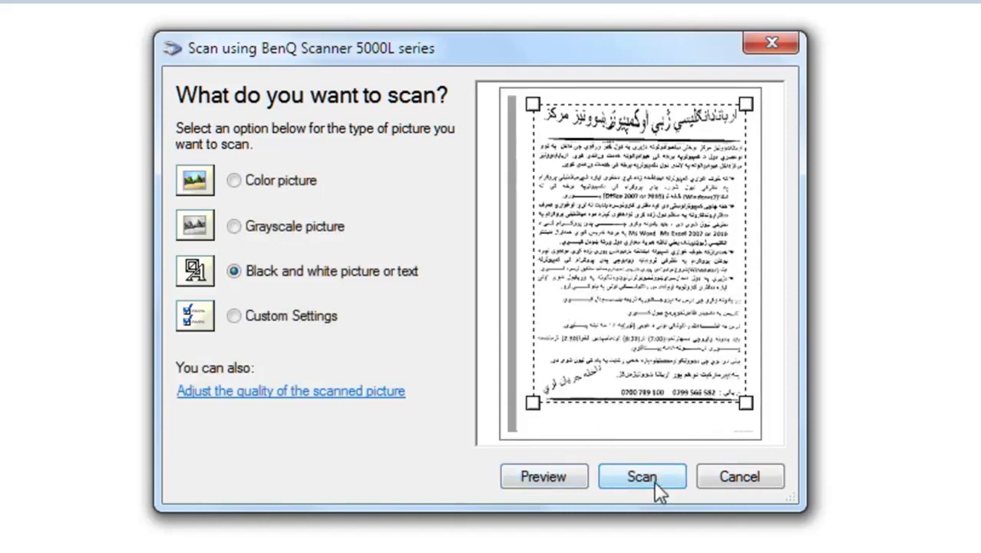
{"action": "left_click", "coordinate": [654, 479]}
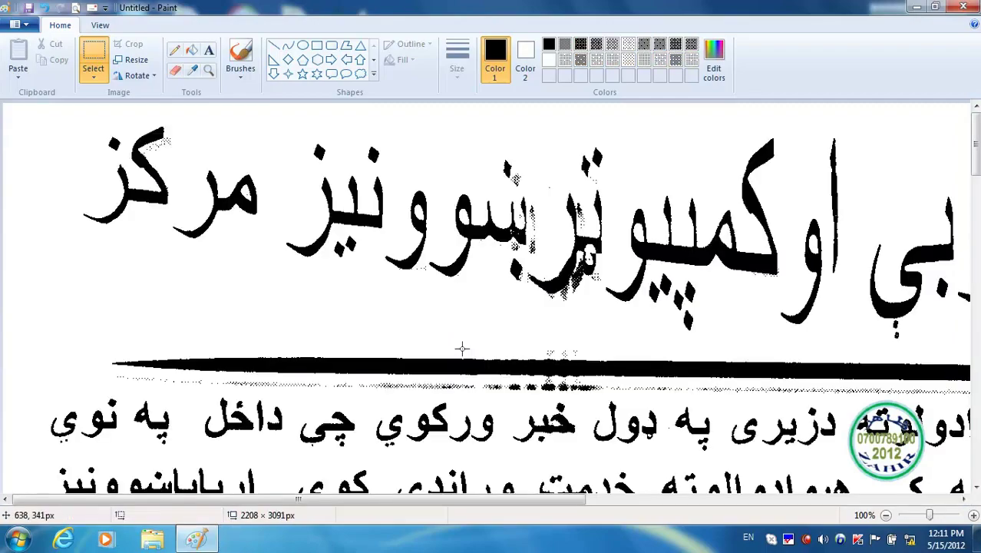
Examine the scanned text page from its heading to its end, at full size and at 25% zoom.
{"action": "scroll", "coordinate": [610, 313], "scroll_direction": "down", "scroll_amount": 3}
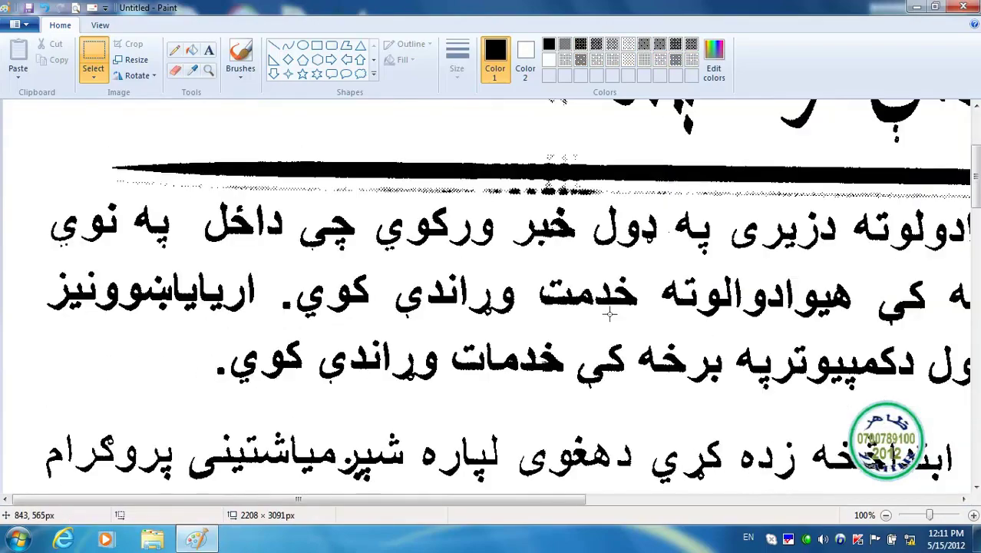
{"action": "scroll", "coordinate": [610, 313], "scroll_direction": "down", "scroll_amount": 4}
{"action": "left_click_drag", "start_coordinate": [525, 499], "coordinate": [851, 516]}
{"action": "scroll", "coordinate": [872, 332], "scroll_direction": "up", "scroll_amount": 7}
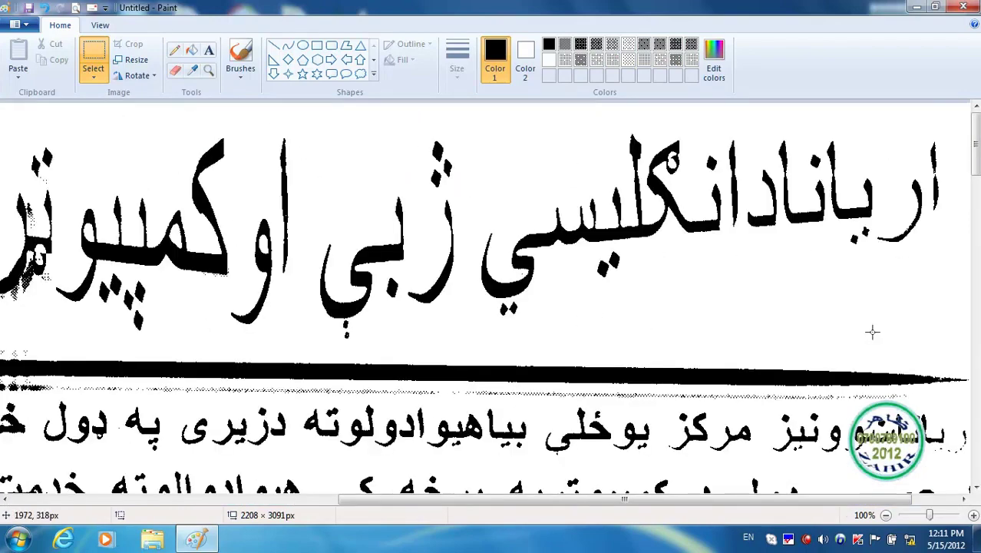
{"action": "left_click", "coordinate": [886, 515]}
{"action": "left_click", "coordinate": [886, 515]}
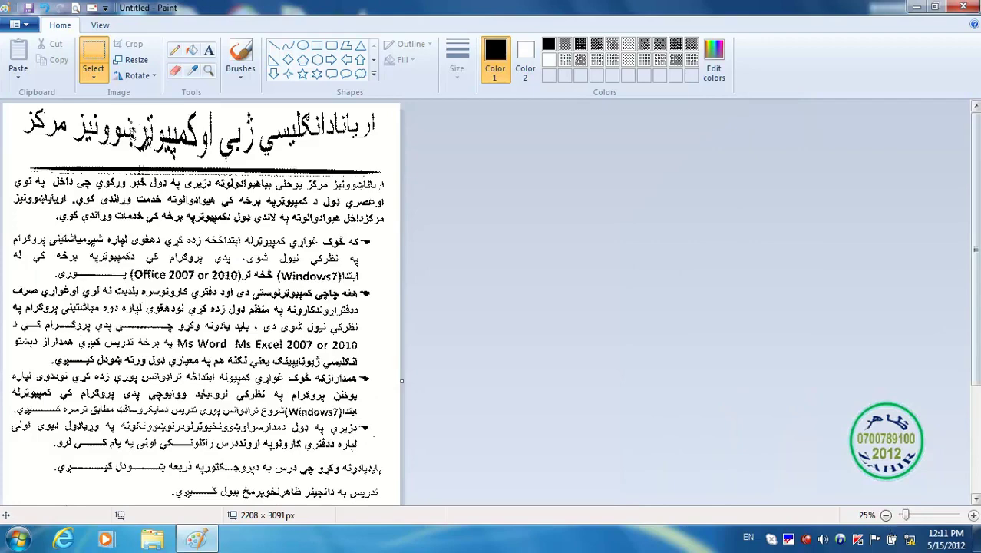
{"action": "left_click", "coordinate": [977, 392]}
{"action": "left_click_drag", "start_coordinate": [977, 392], "coordinate": [976, 190]}
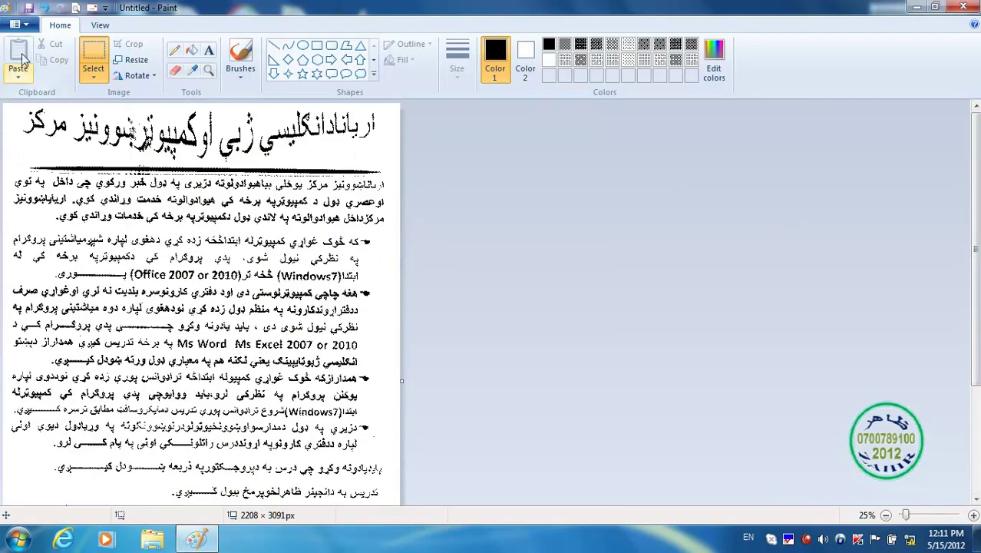
Bring up the text page's Print Preview and set its page orientation to Portrait.
{"action": "left_click", "coordinate": [29, 26]}
{"action": "mouse_move", "coordinate": [95, 178]}
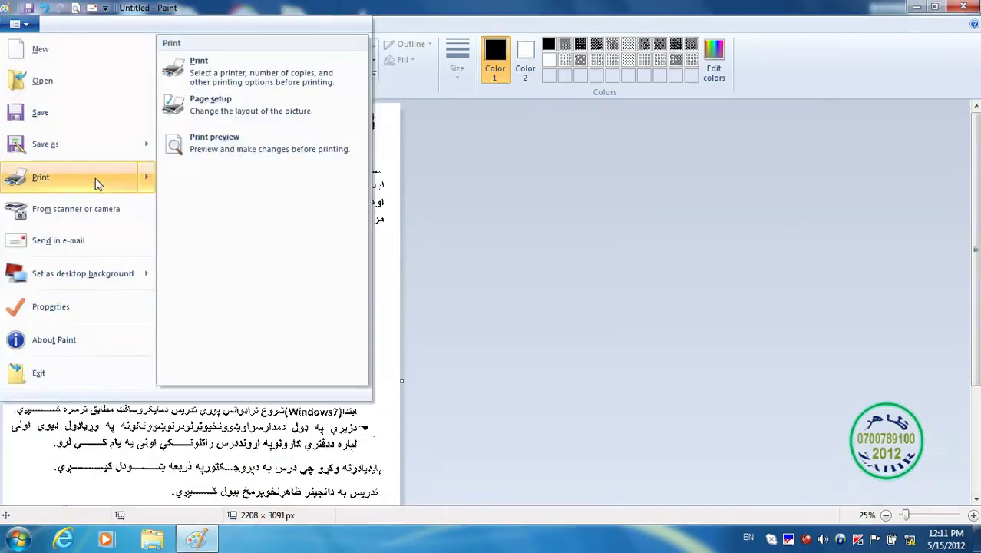
{"action": "left_click", "coordinate": [196, 149]}
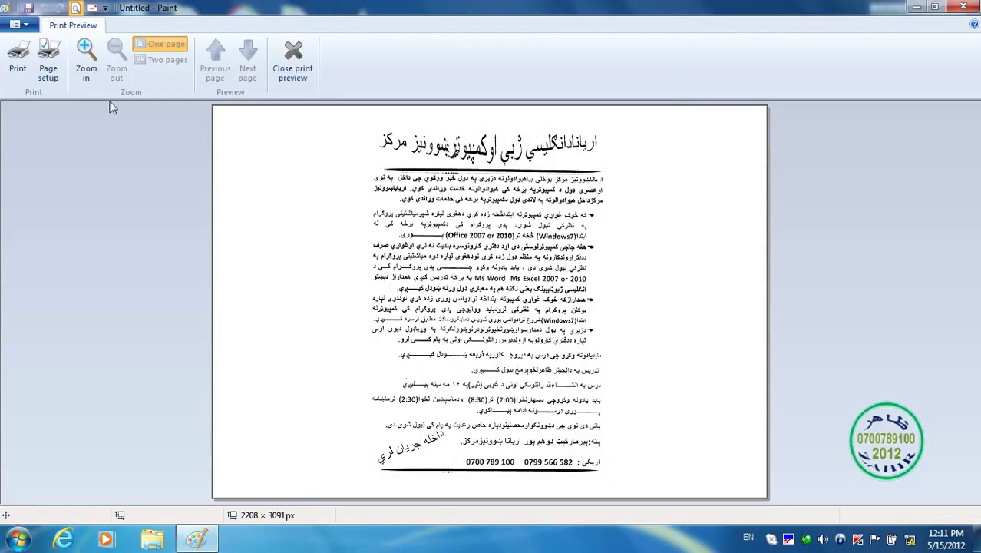
{"action": "left_click", "coordinate": [48, 61]}
{"action": "left_click", "coordinate": [432, 271]}
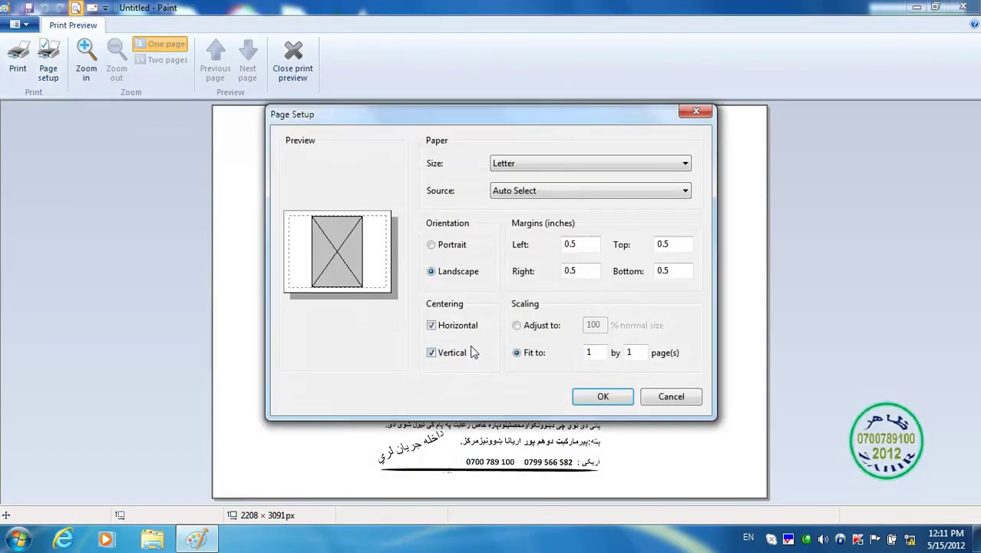
{"action": "left_click", "coordinate": [445, 246]}
{"action": "left_click", "coordinate": [601, 396]}
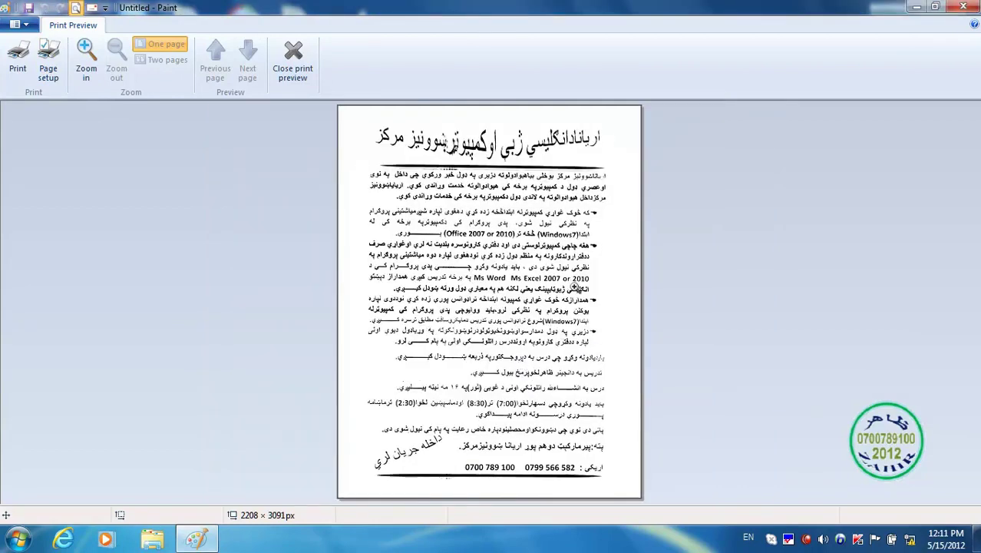
Leave the print preview and start a new blank picture, discarding the black-and-white text page without saving it.
{"action": "left_click", "coordinate": [293, 78]}
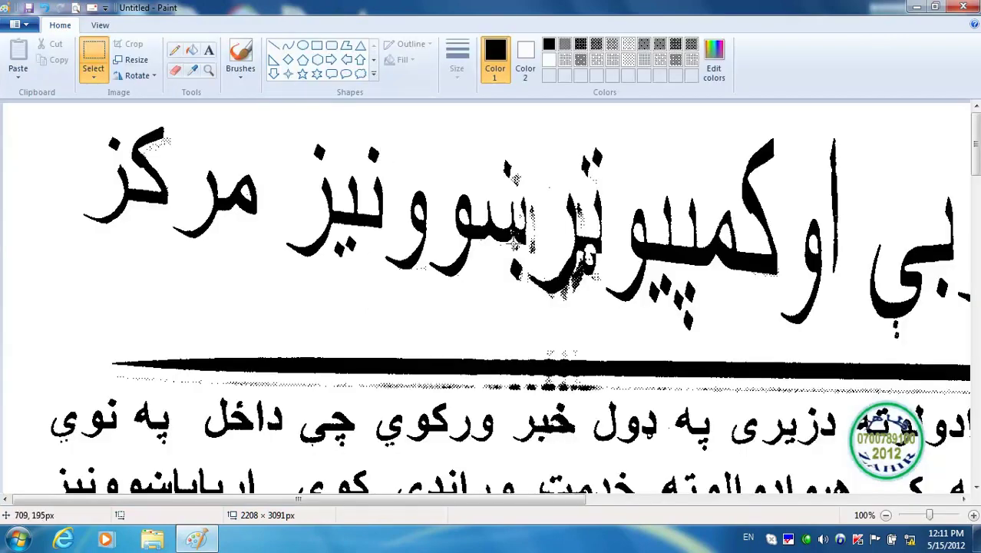
{"action": "left_click", "coordinate": [16, 24]}
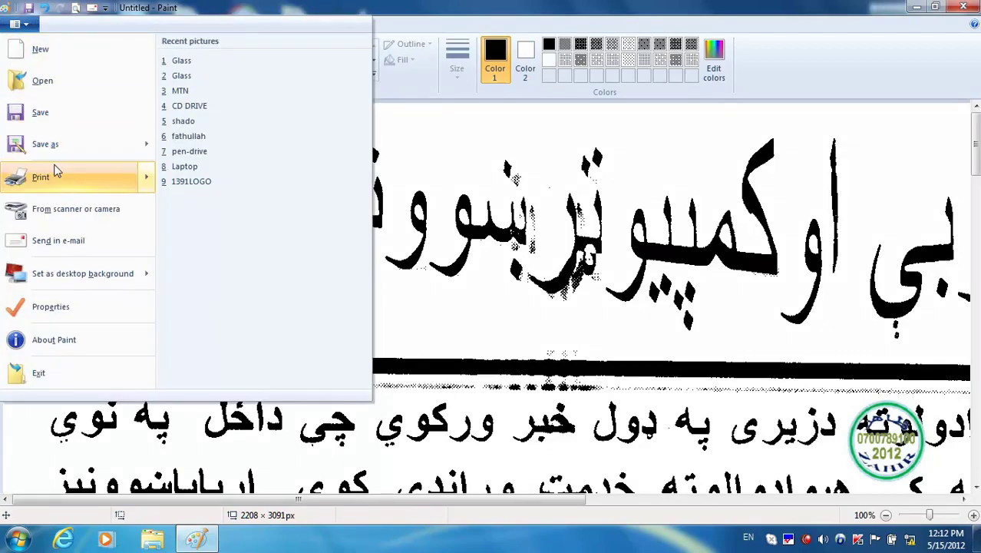
{"action": "left_click", "coordinate": [42, 50]}
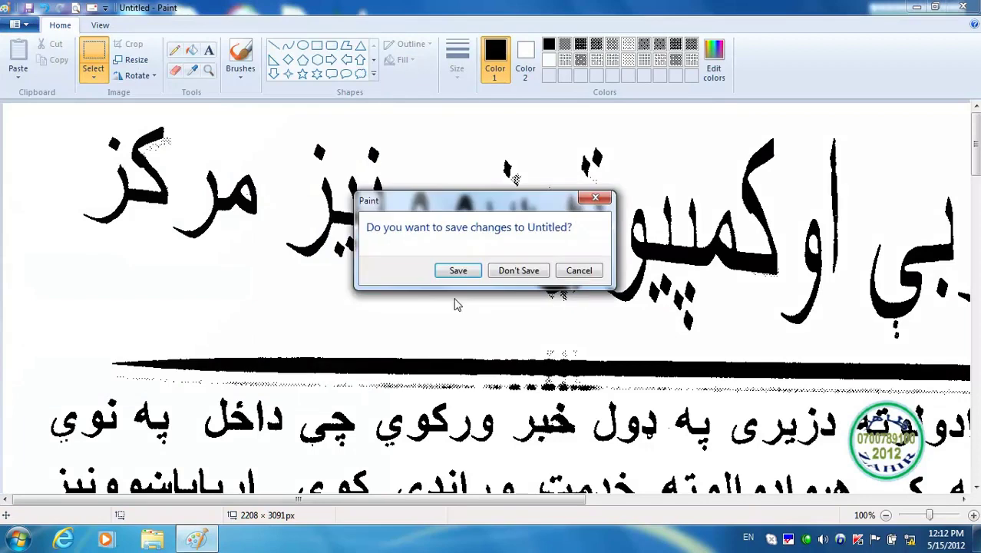
{"action": "left_click", "coordinate": [508, 272]}
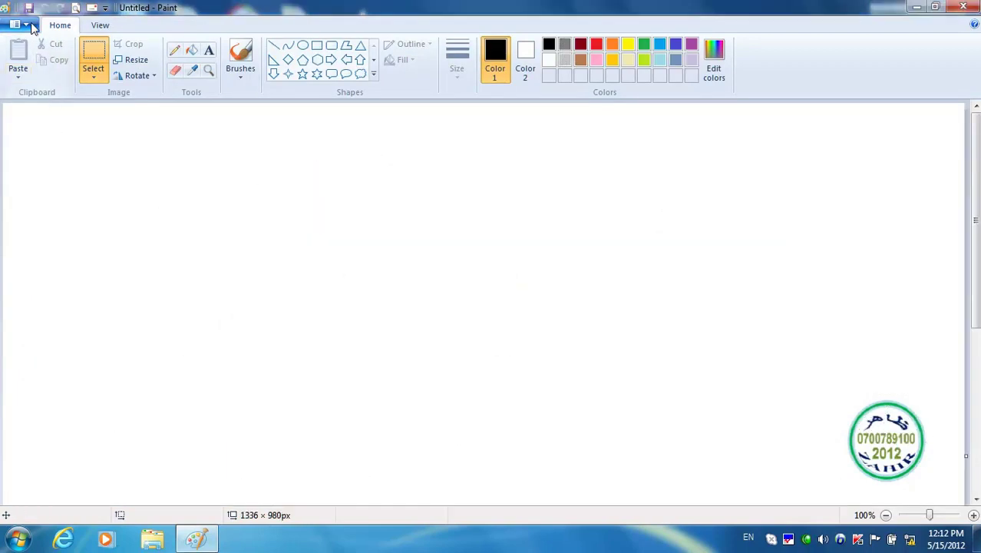
Preview the page on the scanner with Custom Settings and bring up the scan quality properties beside the page preview.
{"action": "left_click", "coordinate": [23, 25]}
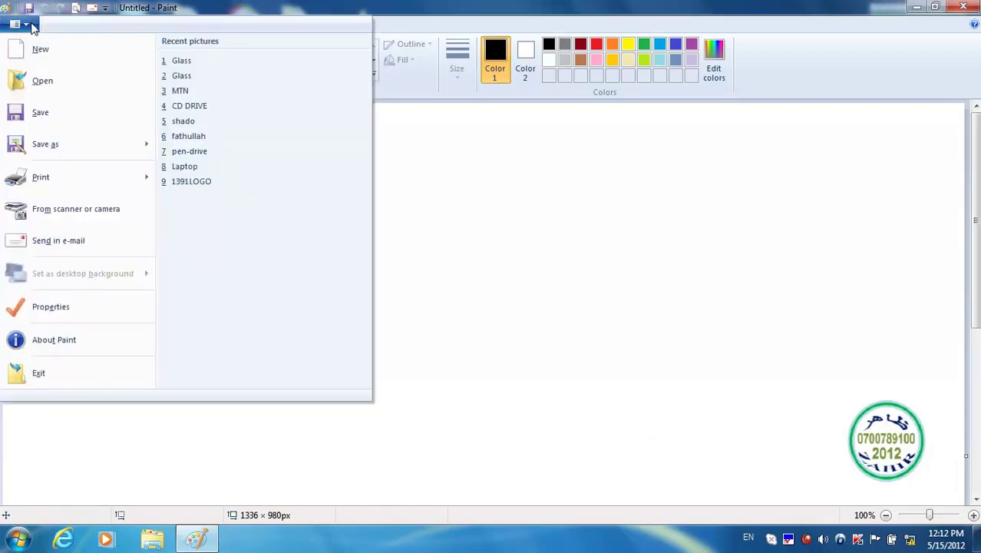
{"action": "left_click", "coordinate": [76, 214]}
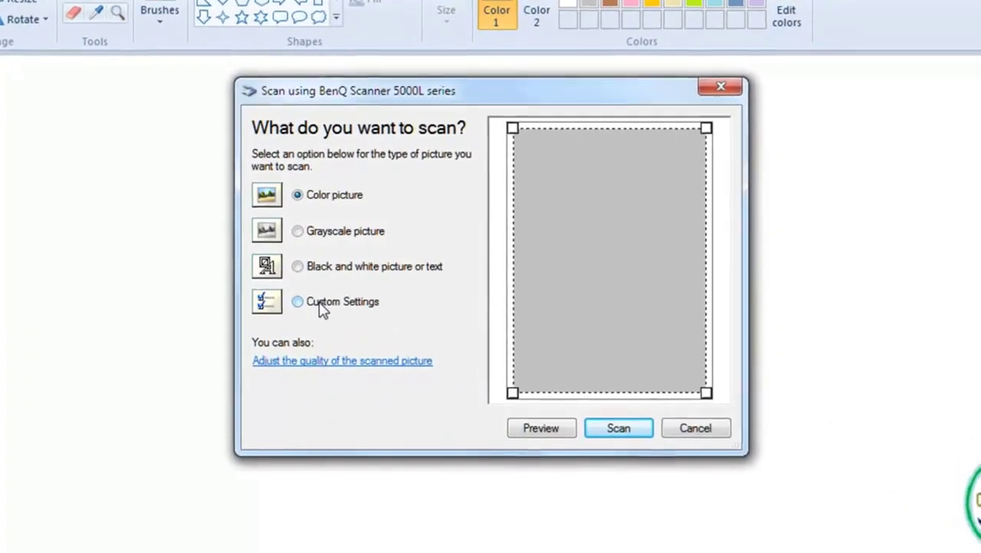
{"action": "left_click", "coordinate": [278, 318]}
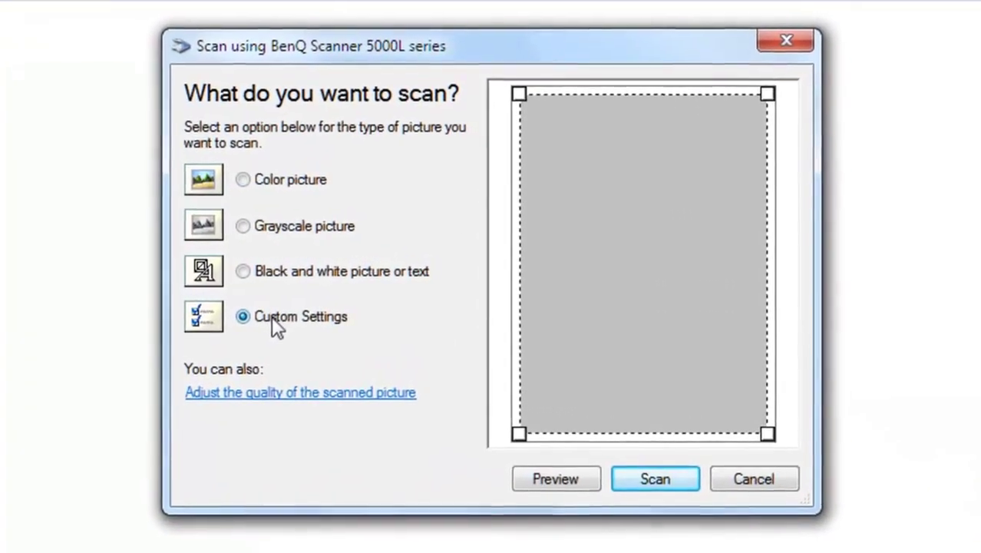
{"action": "left_click", "coordinate": [579, 474]}
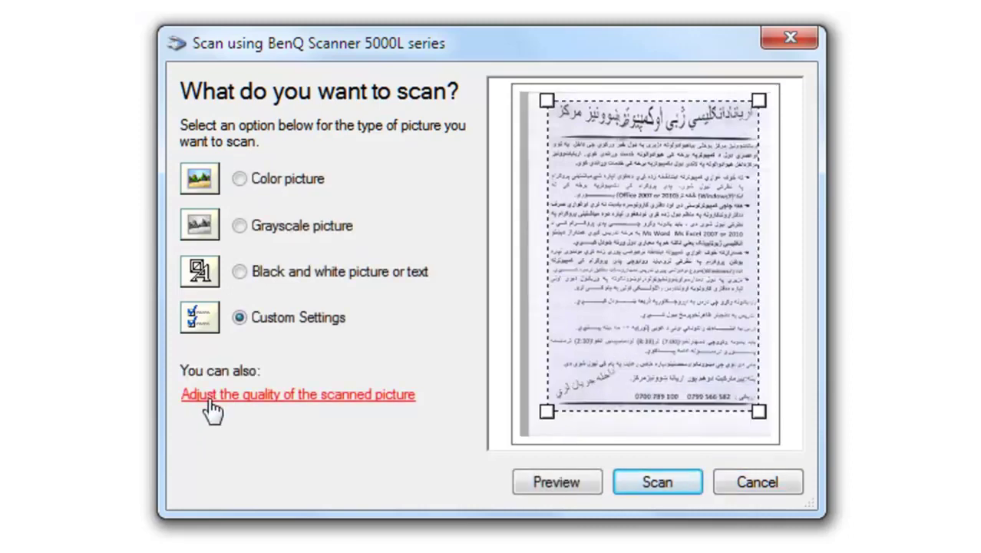
{"action": "left_click", "coordinate": [326, 395]}
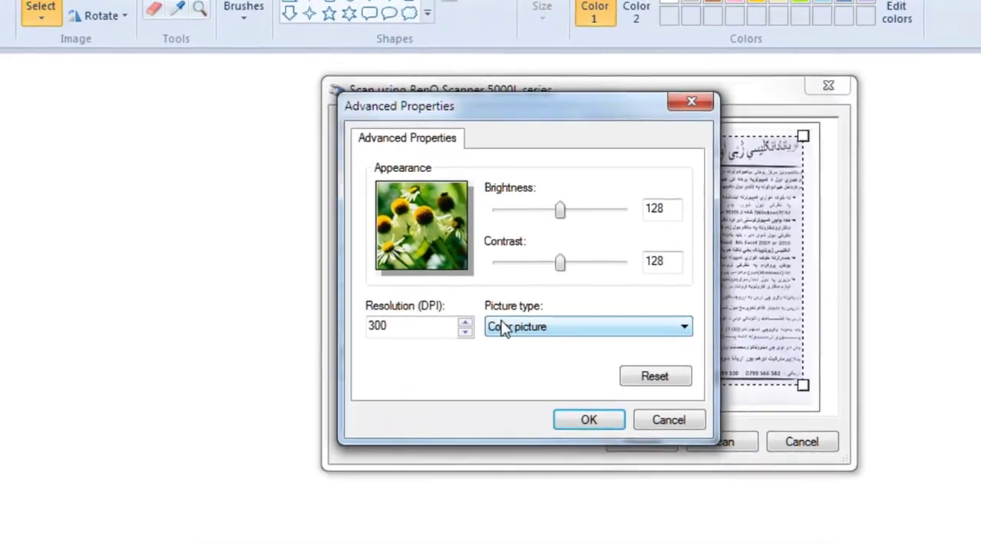
{"action": "left_click_drag", "start_coordinate": [557, 129], "coordinate": [385, 88]}
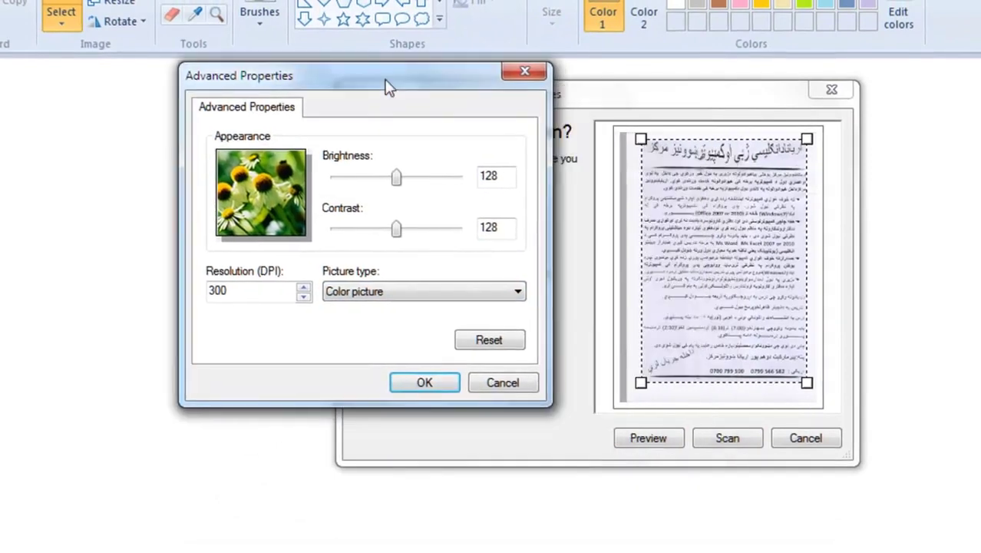
Try a scan brightness of 105, a contrast of 146 and a resolution of 299 DPI.
{"action": "mouse_move", "coordinate": [396, 180]}
{"action": "left_mouse_down"}
{"action": "mouse_move", "coordinate": [434, 193]}
{"action": "mouse_move", "coordinate": [389, 194]}
{"action": "left_mouse_up"}
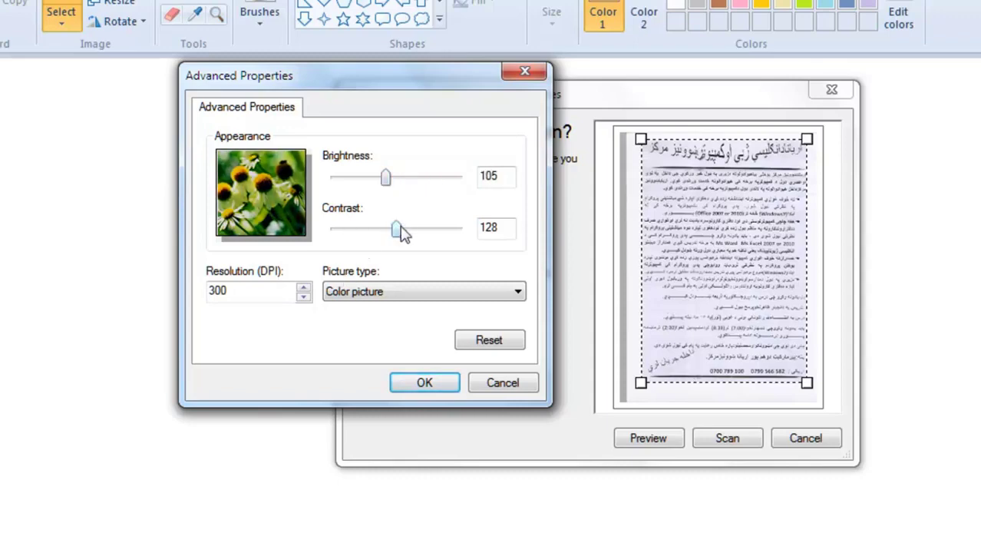
{"action": "left_click_drag", "start_coordinate": [399, 230], "coordinate": [411, 245]}
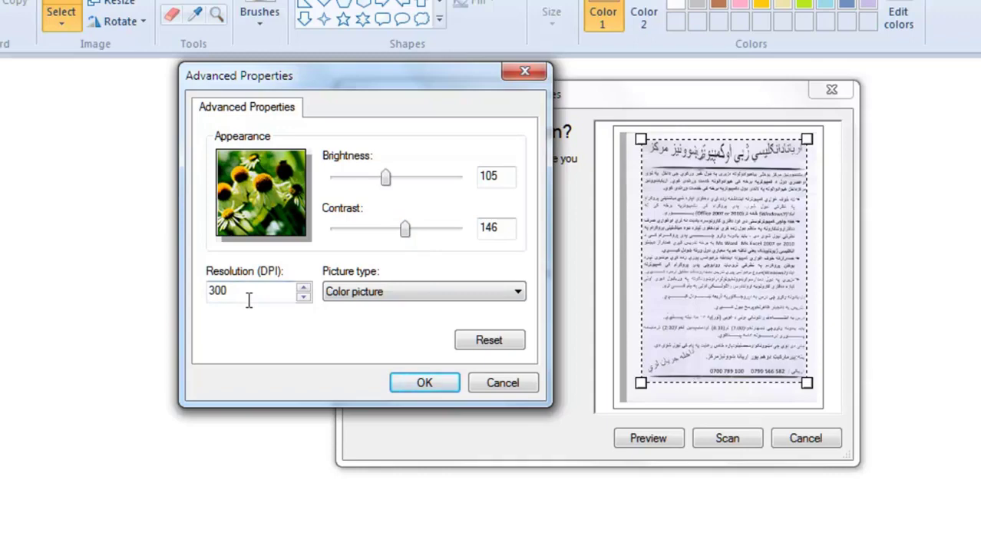
{"action": "left_click", "coordinate": [304, 297]}
{"action": "left_click", "coordinate": [304, 298]}
{"action": "left_click", "coordinate": [304, 298]}
Try the Color, Grayscale, and Black and white picture or text types, and reset the scan properties to their defaults.
{"action": "left_click", "coordinate": [390, 293]}
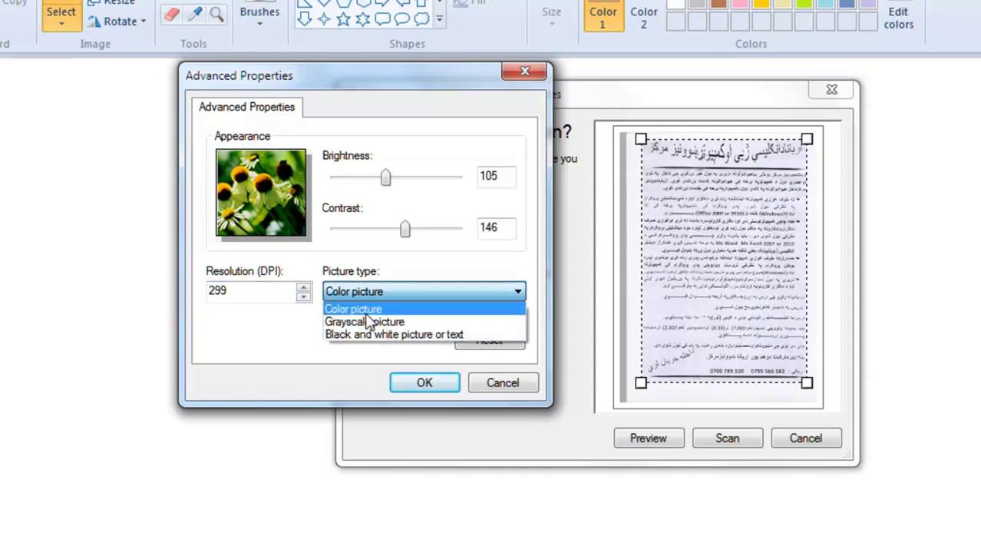
{"action": "left_click", "coordinate": [376, 307]}
{"action": "left_click", "coordinate": [379, 294]}
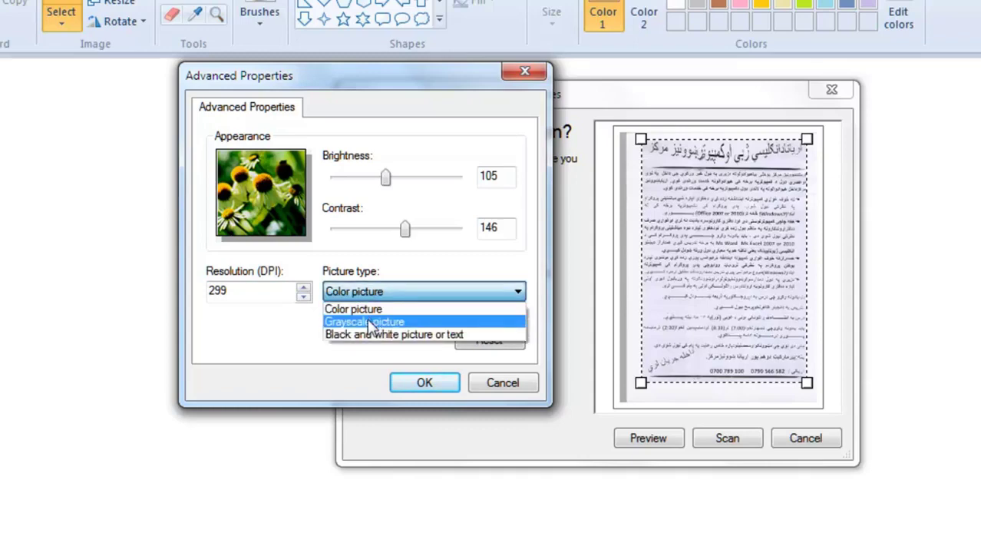
{"action": "left_click", "coordinate": [371, 323]}
{"action": "left_click", "coordinate": [374, 291]}
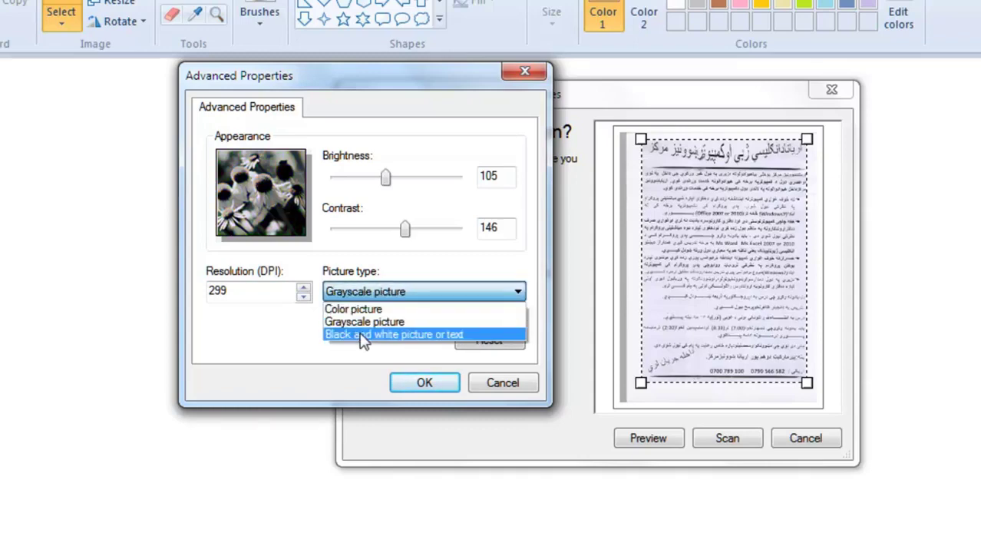
{"action": "left_click", "coordinate": [363, 335]}
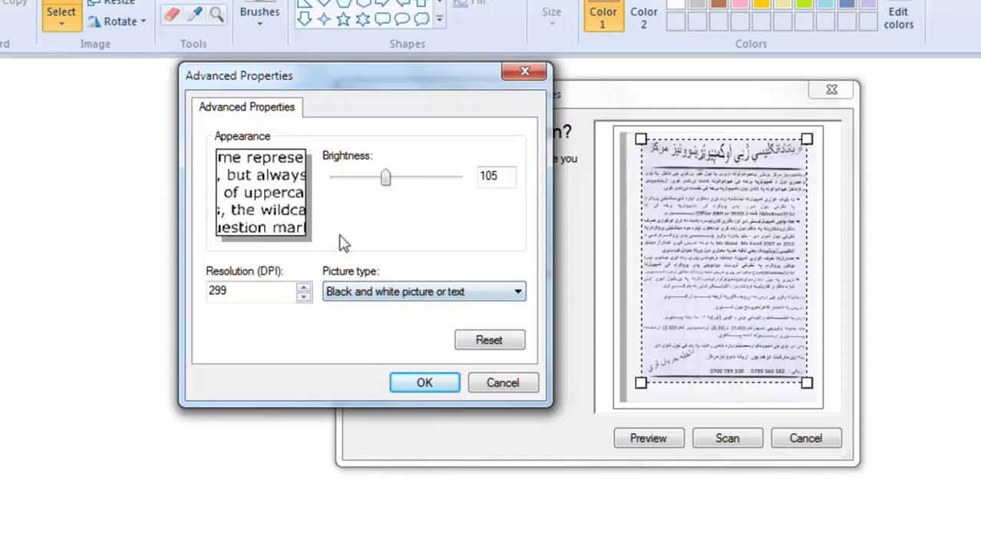
{"action": "left_click", "coordinate": [493, 343]}
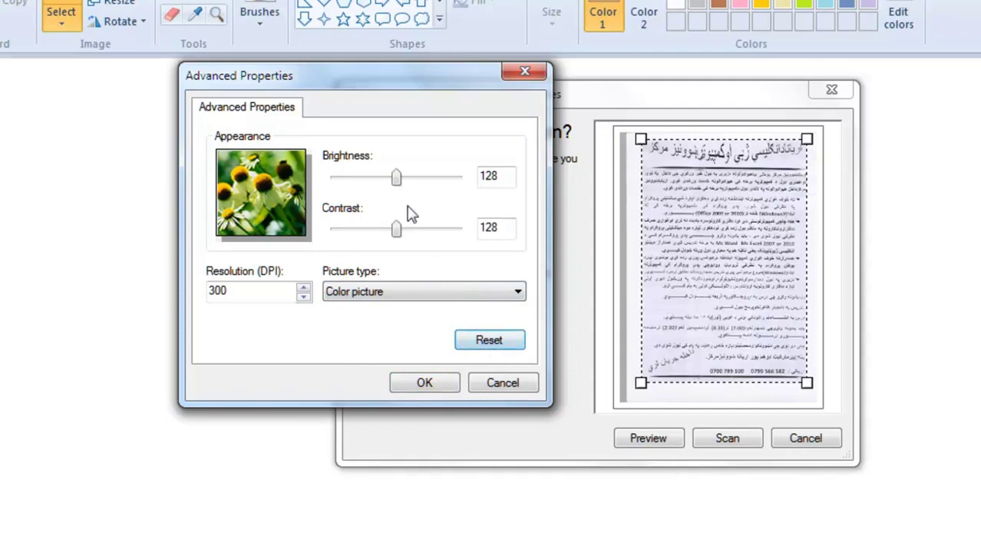
Set the brightness to 97, contrast to 109 and resolution to 302 DPI, and scan the page into the blank picture.
{"action": "left_click_drag", "start_coordinate": [398, 184], "coordinate": [383, 185]}
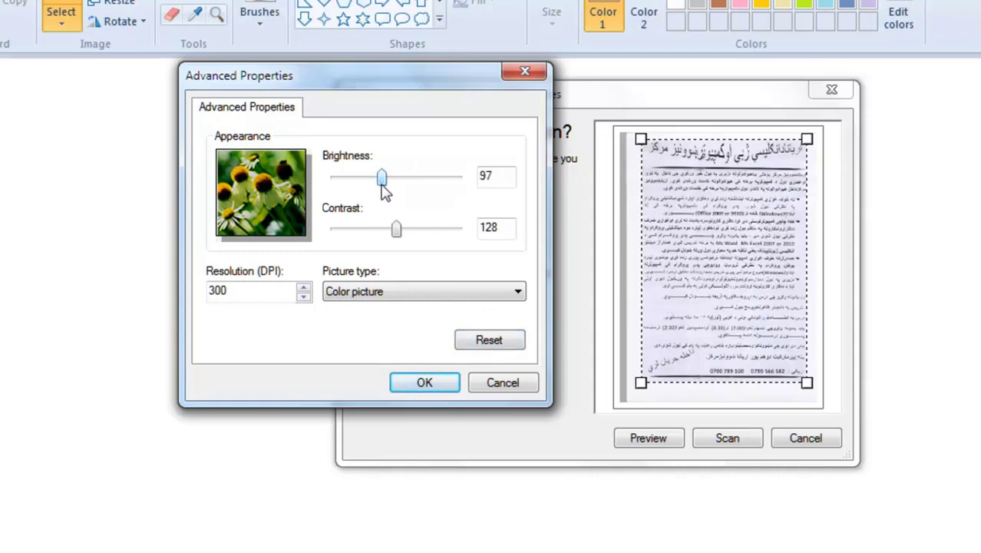
{"action": "left_click_drag", "start_coordinate": [396, 230], "coordinate": [386, 234]}
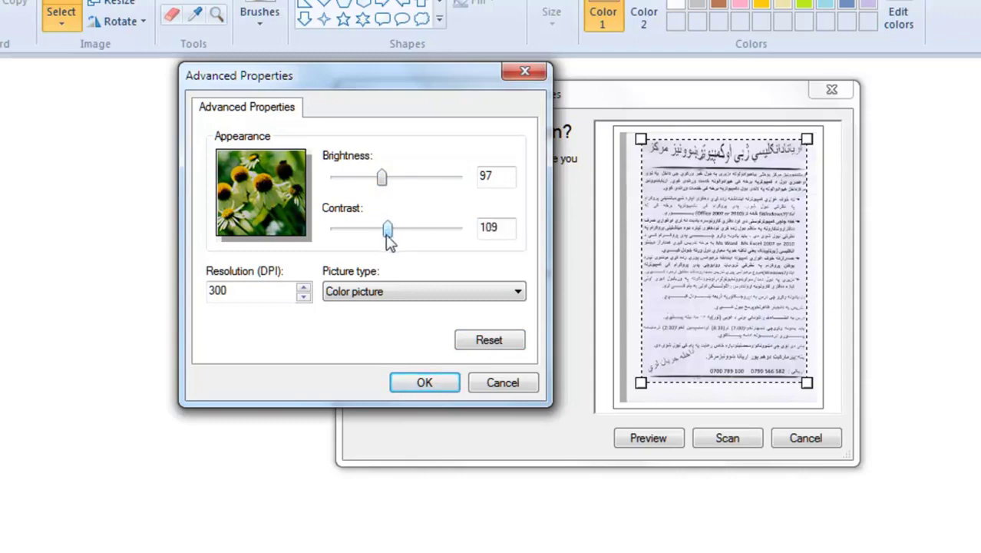
{"action": "left_click", "coordinate": [303, 288]}
{"action": "left_click", "coordinate": [303, 288]}
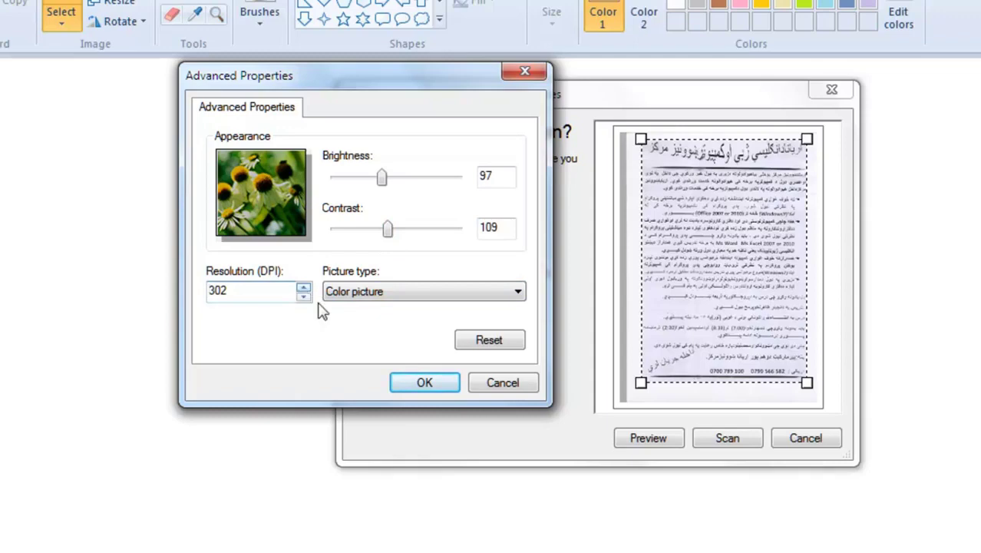
{"action": "left_click", "coordinate": [432, 391]}
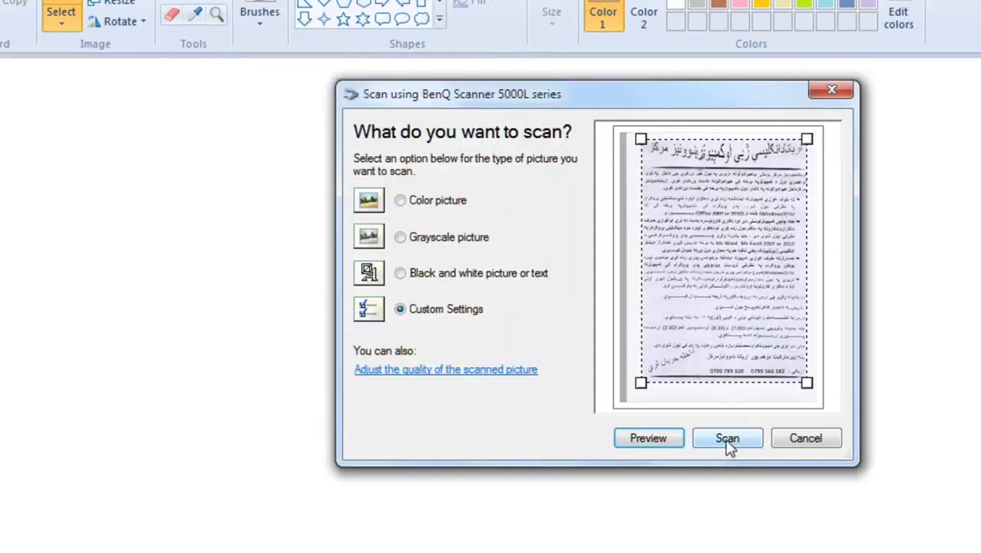
{"action": "left_click", "coordinate": [727, 440]}
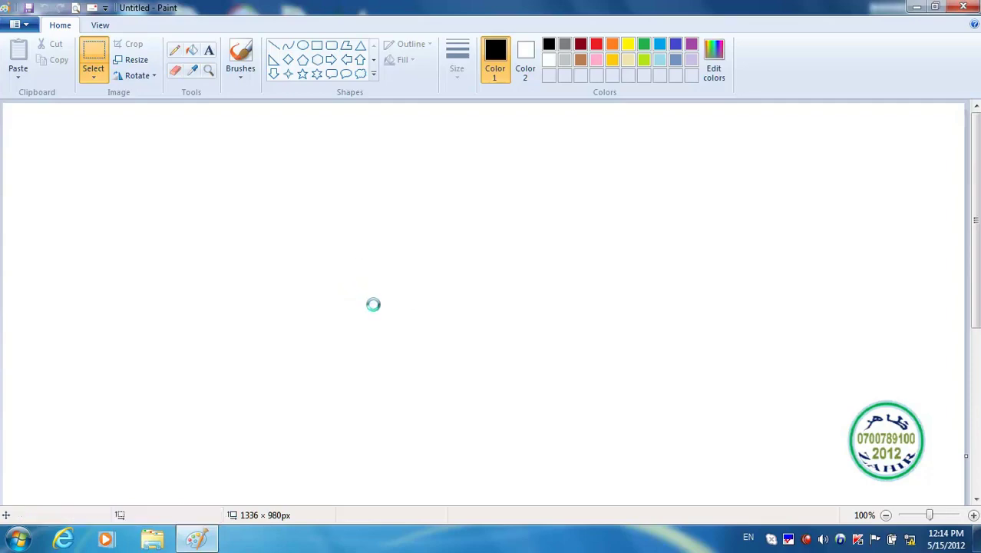
Examine the custom-settings scan at full size and check its page layout in Print Preview.
{"action": "scroll", "coordinate": [583, 281], "scroll_direction": "down", "scroll_amount": 7}
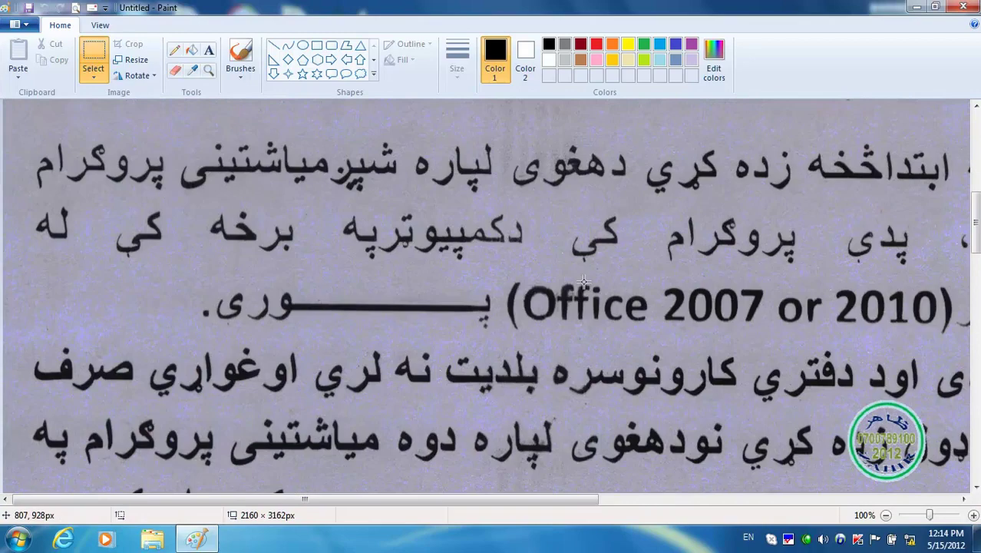
{"action": "scroll", "coordinate": [583, 281], "scroll_direction": "down", "scroll_amount": 4}
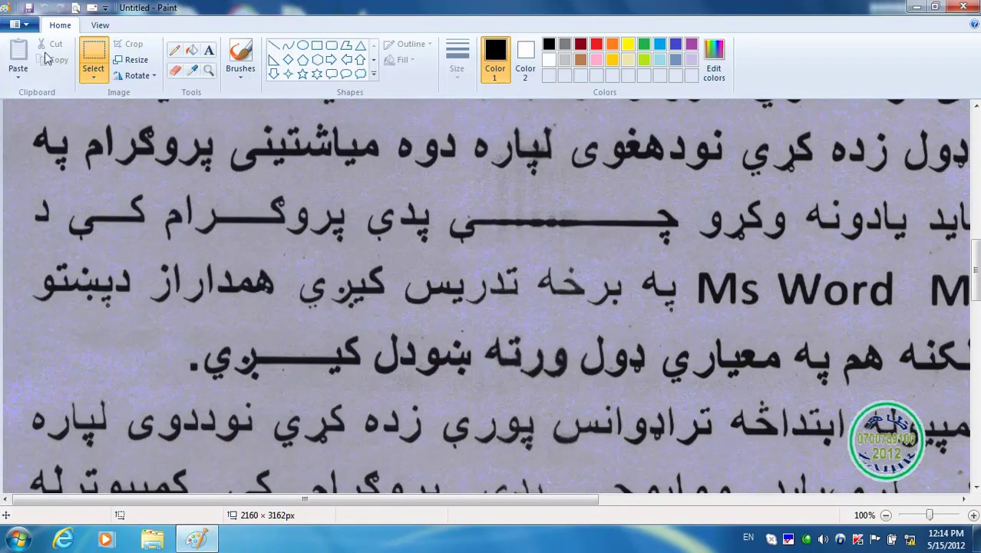
{"action": "left_click", "coordinate": [27, 26]}
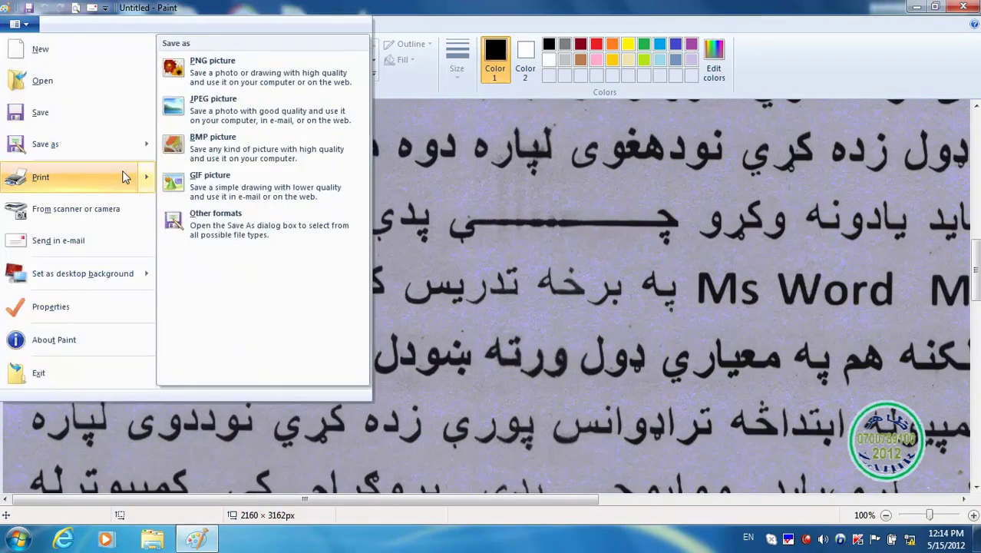
{"action": "mouse_move", "coordinate": [125, 177]}
{"action": "left_click", "coordinate": [196, 148]}
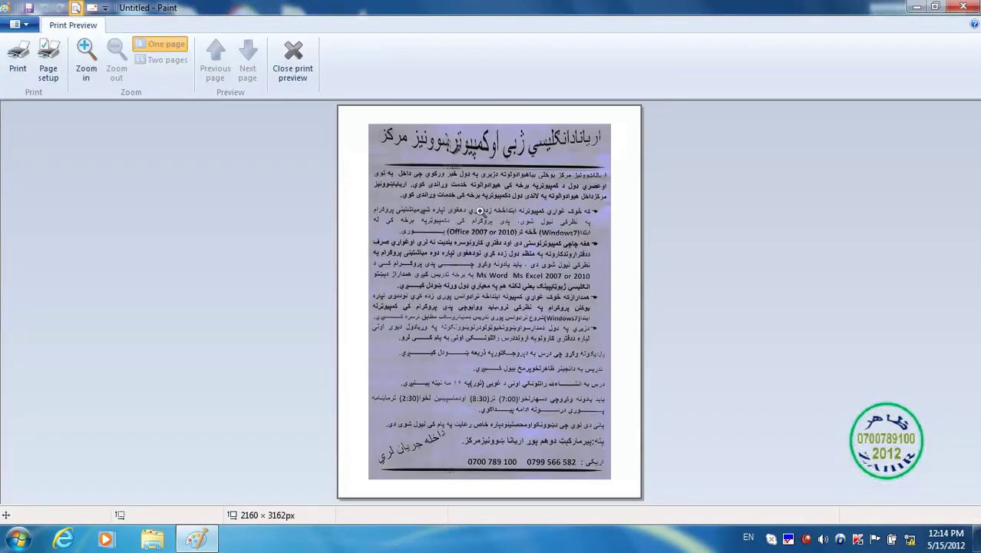
{"action": "left_click", "coordinate": [299, 73]}
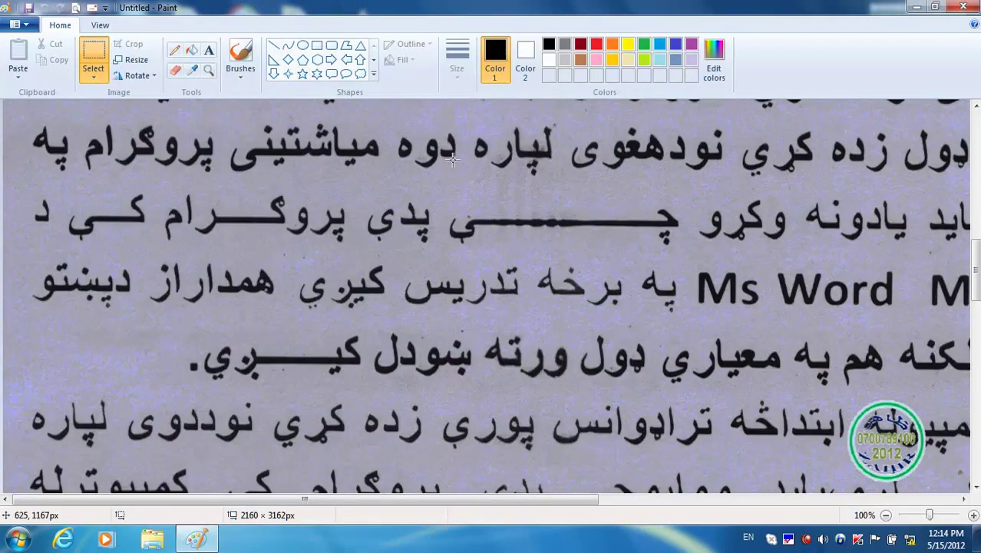
Bring up the paragraph mentioning "Office 2007 or 2010" and switch the keyboard input language to Pashto for the Text tool.
{"action": "scroll", "coordinate": [453, 159], "scroll_direction": "up", "scroll_amount": 10}
{"action": "scroll", "coordinate": [564, 211], "scroll_direction": "down", "scroll_amount": 5}
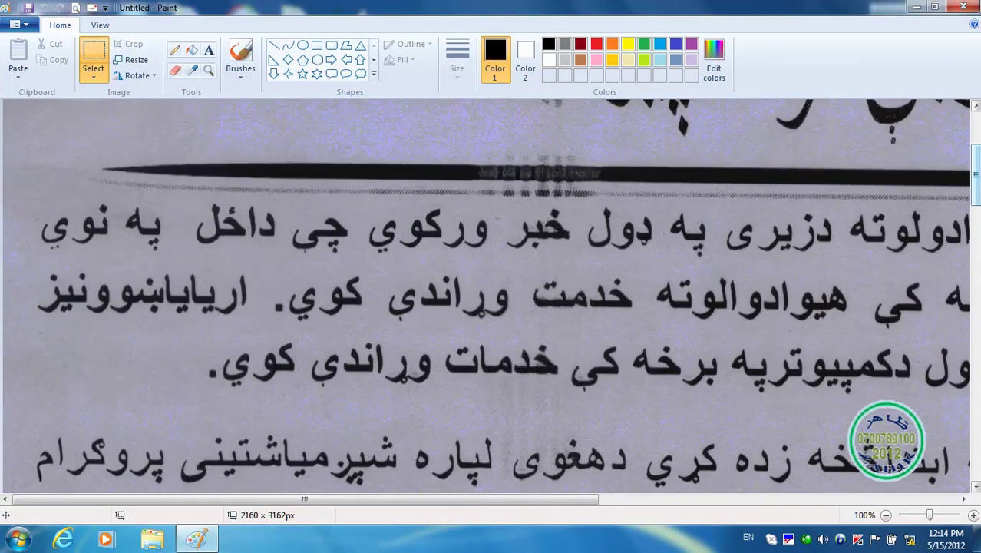
{"action": "left_click_drag", "start_coordinate": [976, 177], "coordinate": [976, 217]}
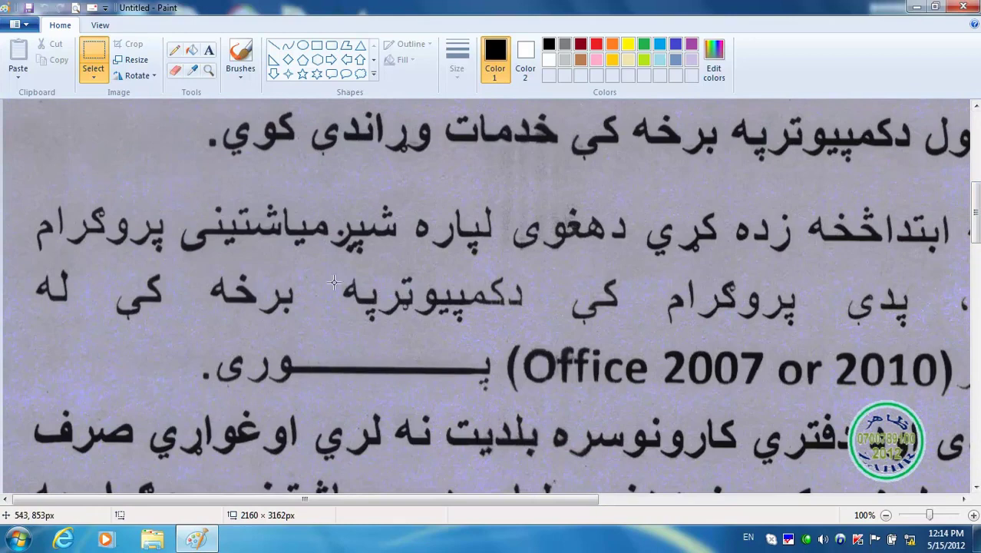
{"action": "left_click", "coordinate": [209, 50]}
{"action": "key", "text": "alt+shift"}
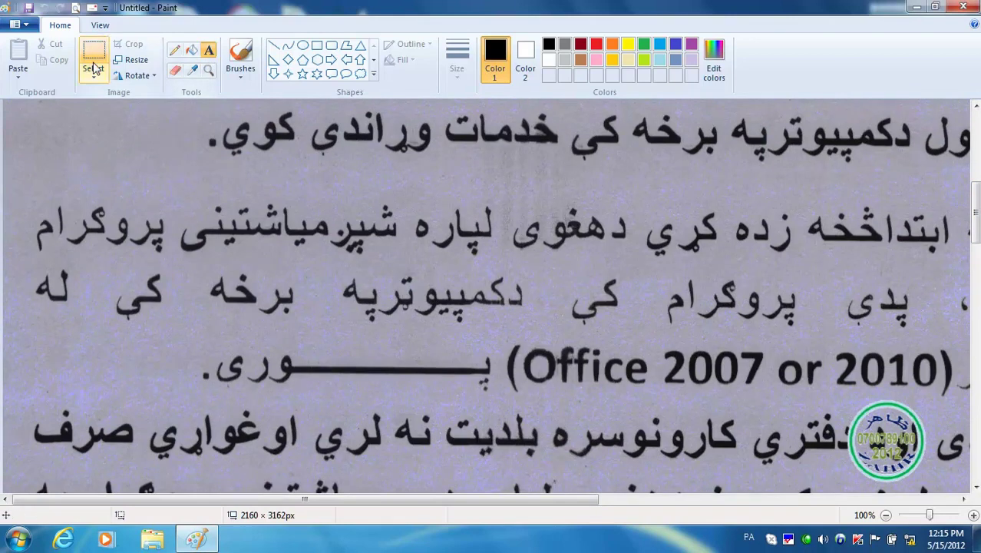
Erase a rectangle about 196 × 69 px over the middle word in the line above "(Office 2007 or 2010)".
{"action": "left_click", "coordinate": [93, 51]}
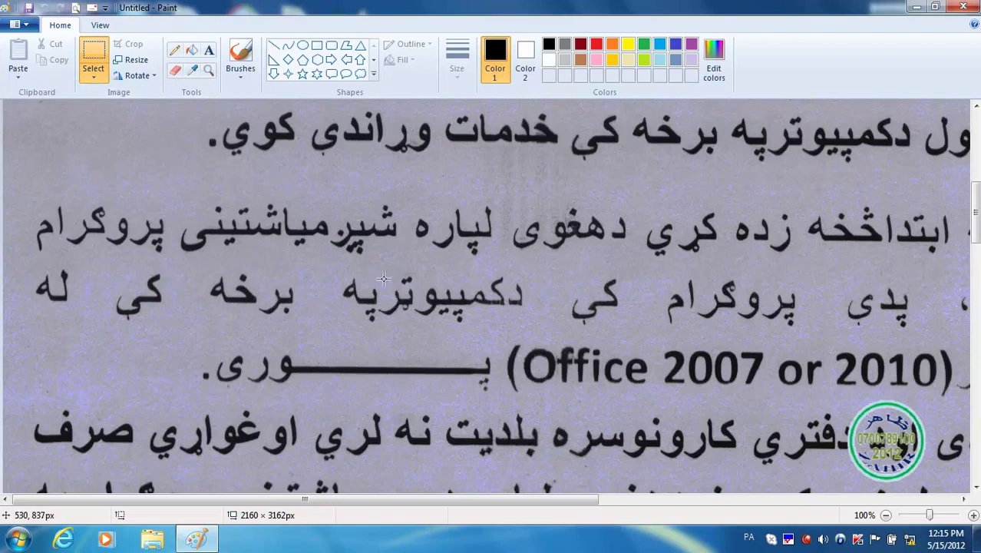
{"action": "left_click_drag", "start_coordinate": [381, 276], "coordinate": [522, 325]}
{"action": "key", "text": "Delete"}
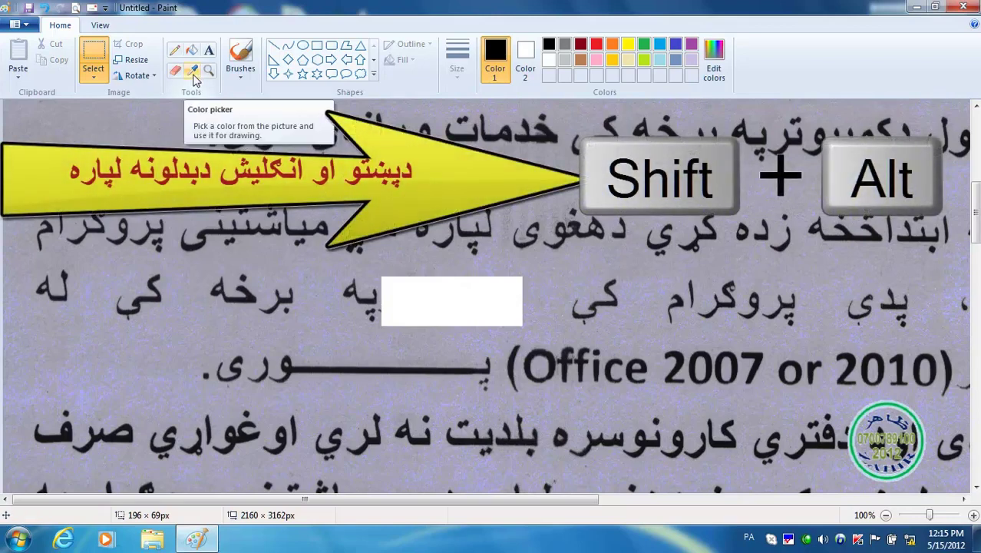
Sample the page's lavender background colour and fill the white erased rectangle with it.
{"action": "left_click", "coordinate": [192, 71]}
{"action": "left_click", "coordinate": [194, 105]}
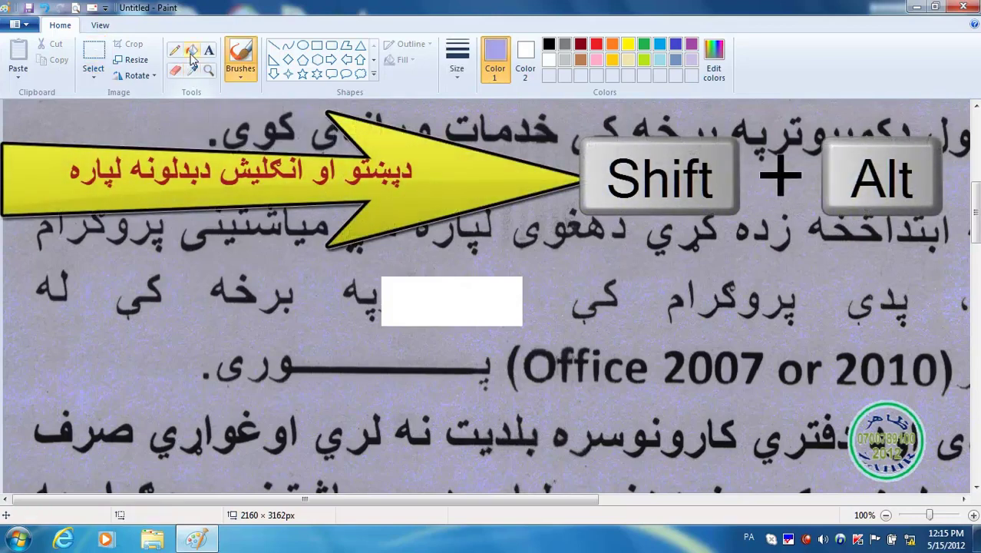
{"action": "left_click", "coordinate": [192, 50]}
{"action": "left_click", "coordinate": [446, 300]}
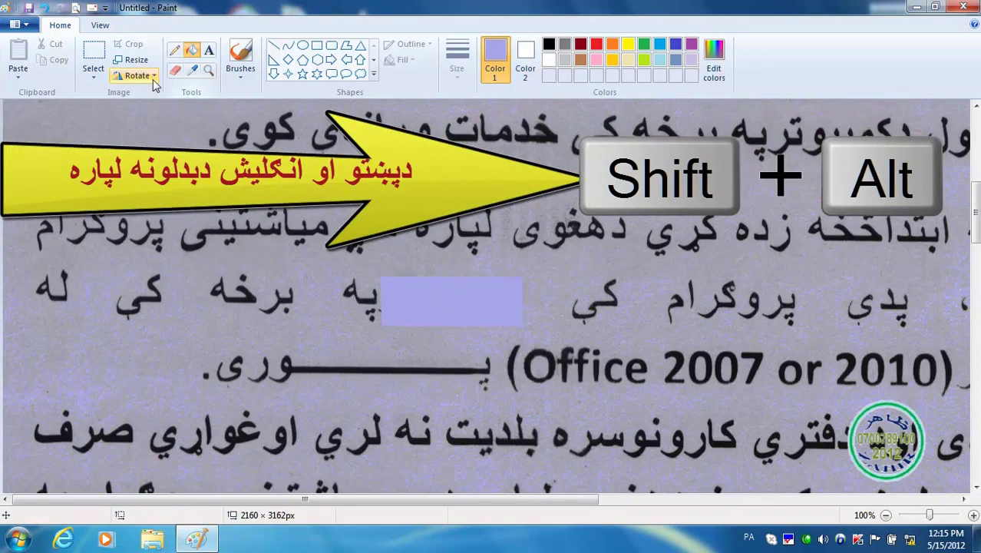
Place a text box about 221 × 73 px over the lavender-filled rectangle in the line above "(Office 2007 or 2010)".
{"action": "left_click", "coordinate": [208, 50]}
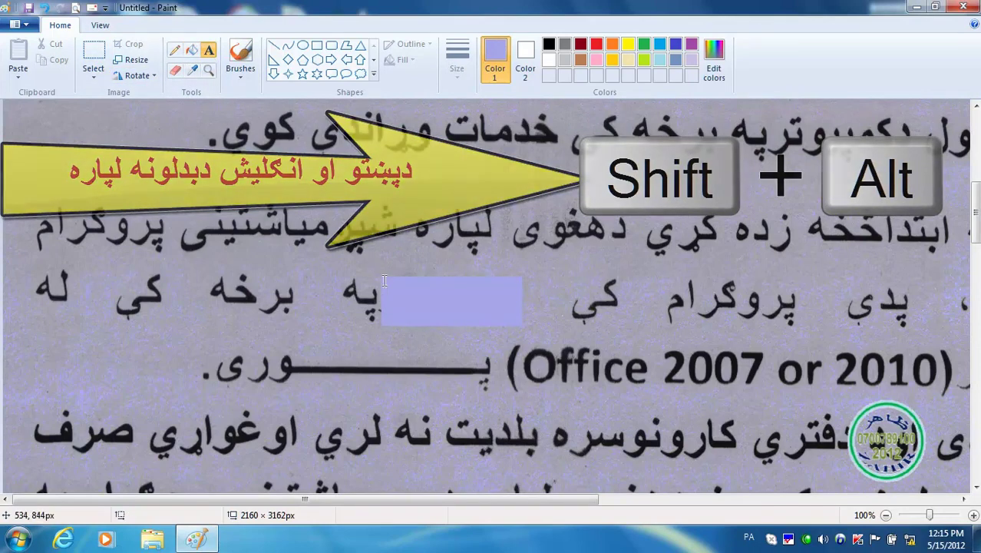
{"action": "left_click", "coordinate": [384, 272]}
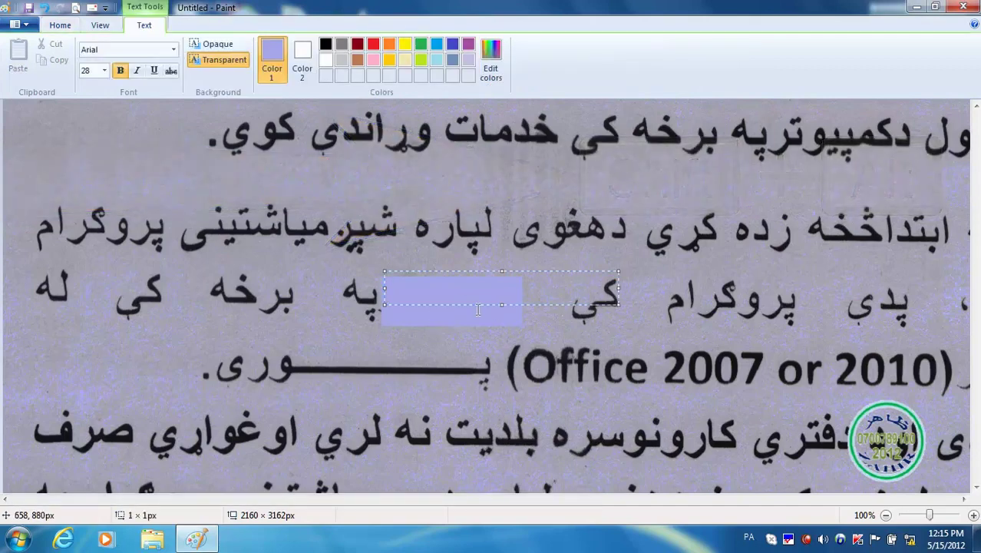
{"action": "left_click_drag", "start_coordinate": [501, 320], "coordinate": [501, 321]}
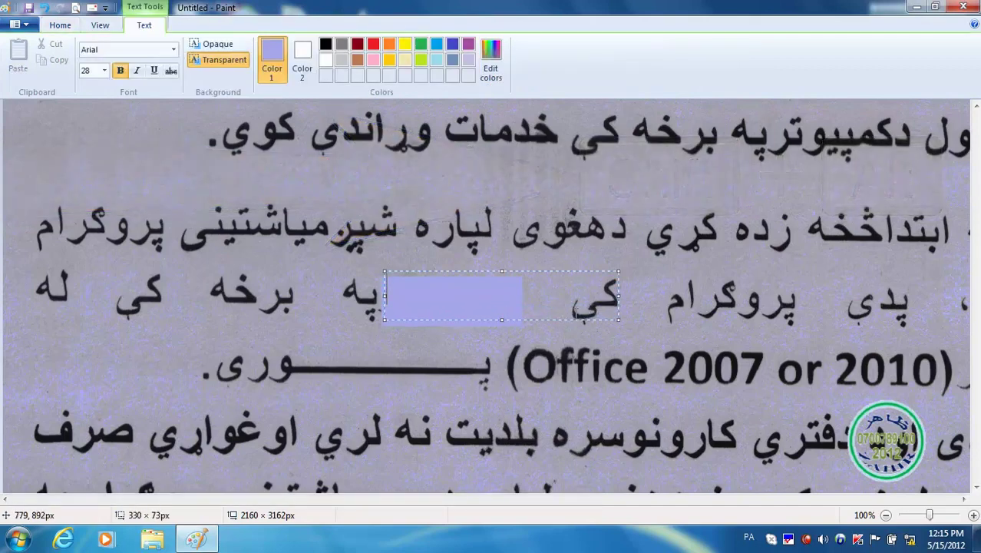
{"action": "left_click_drag", "start_coordinate": [618, 296], "coordinate": [540, 307]}
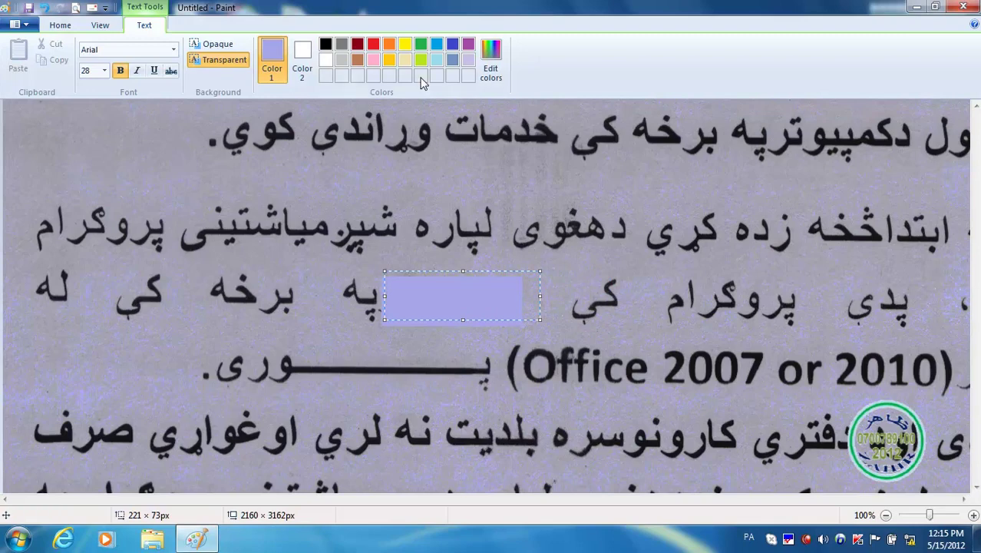
Enter the replacement phrase "دانګلیسي ژبې" in black and shift its text box slightly down and right on the lavender patch.
{"action": "left_click", "coordinate": [325, 43]}
{"action": "type", "text": "د"}
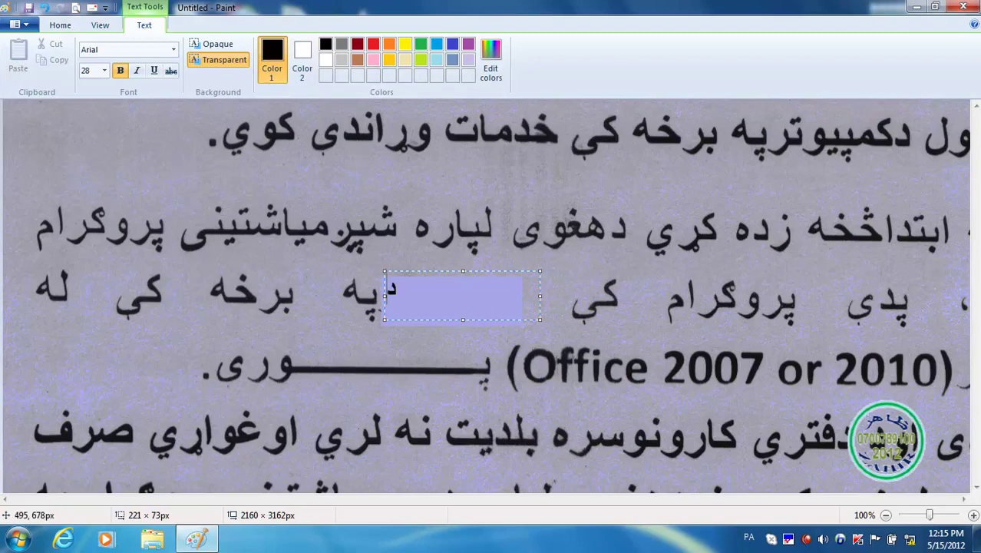
{"action": "type", "text": "انگل"}
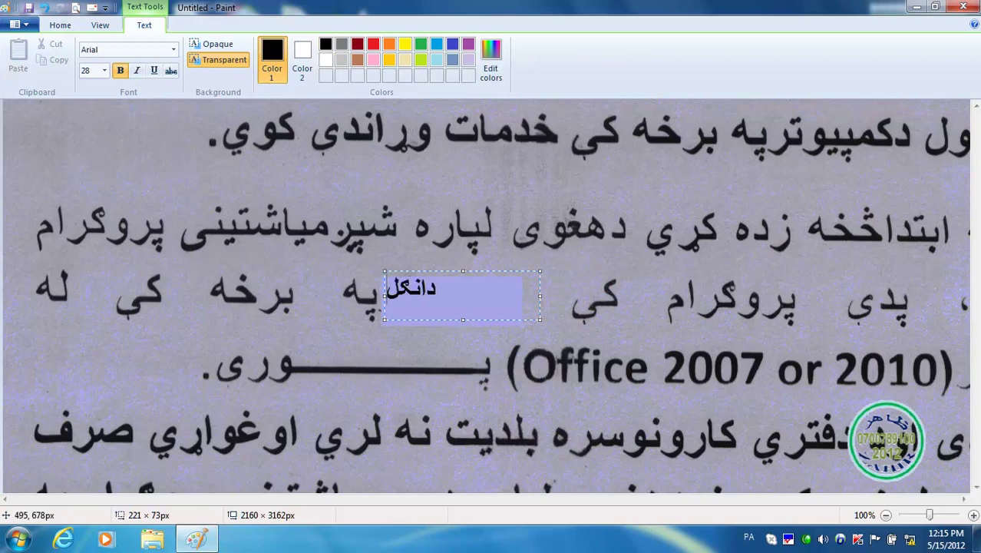
{"action": "type", "text": "یسي ش"}
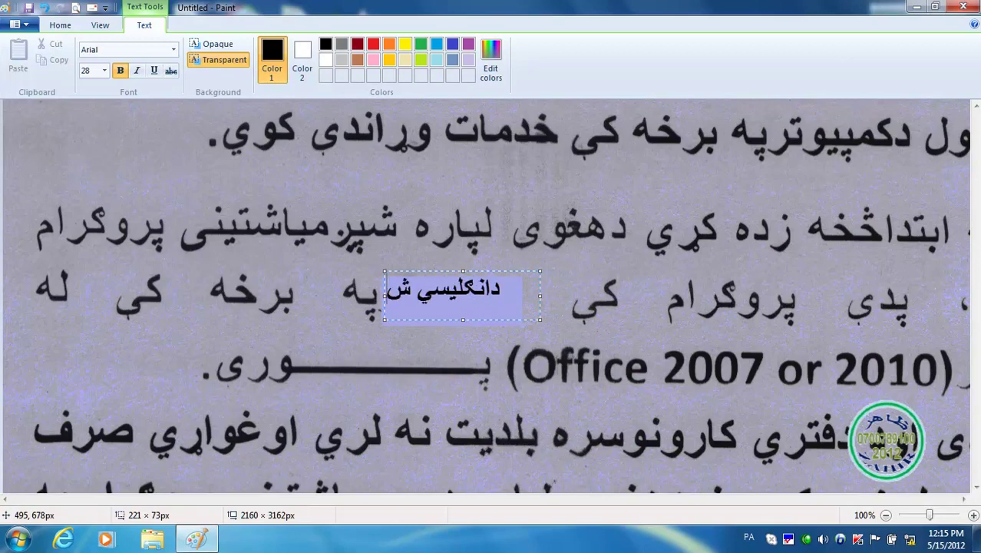
{"action": "key", "text": "BackSpace"}
{"action": "type", "text": "ژ"}
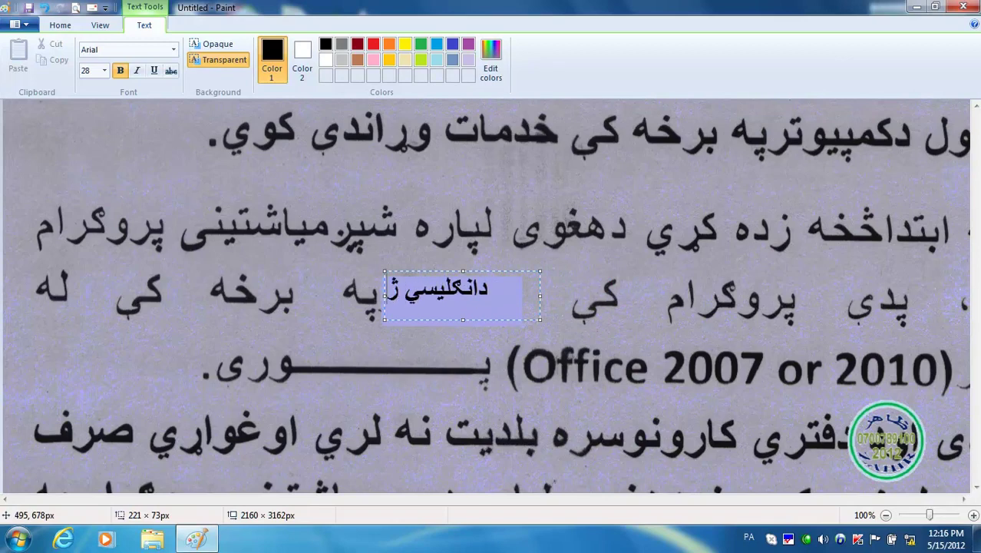
{"action": "type", "text": "بي"}
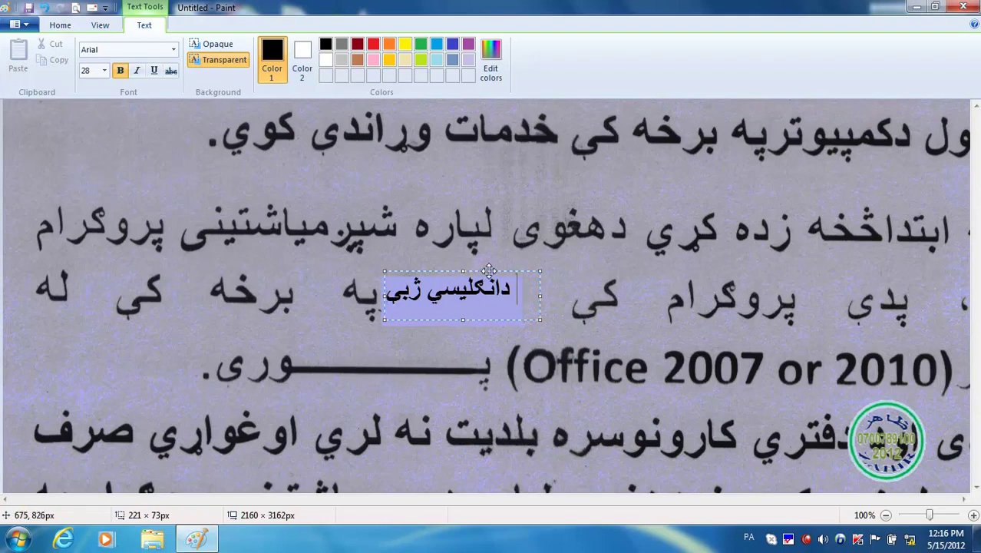
{"action": "left_click_drag", "start_coordinate": [489, 271], "coordinate": [505, 281]}
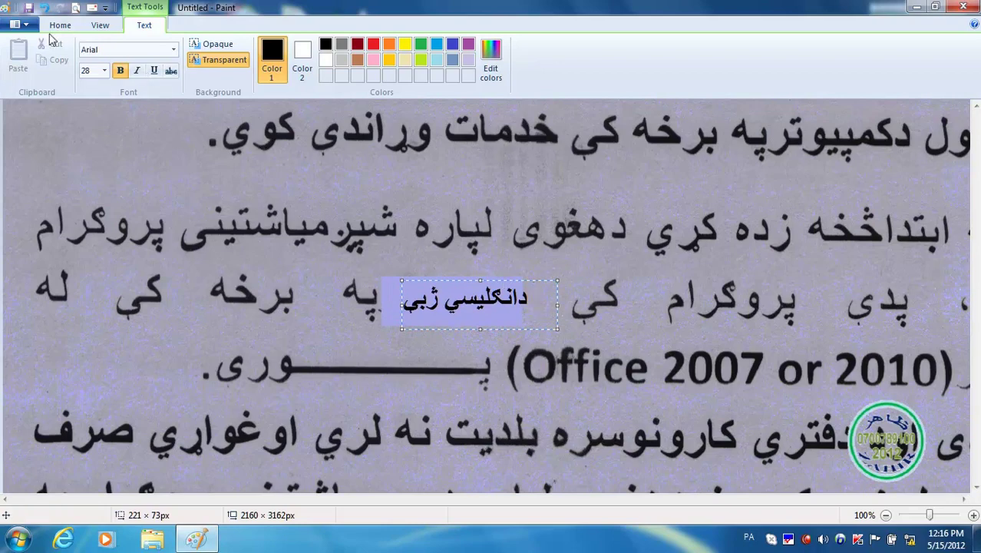
Select the whole Pashto phrase in the text box and commit the text to the picture.
{"action": "left_click", "coordinate": [28, 26]}
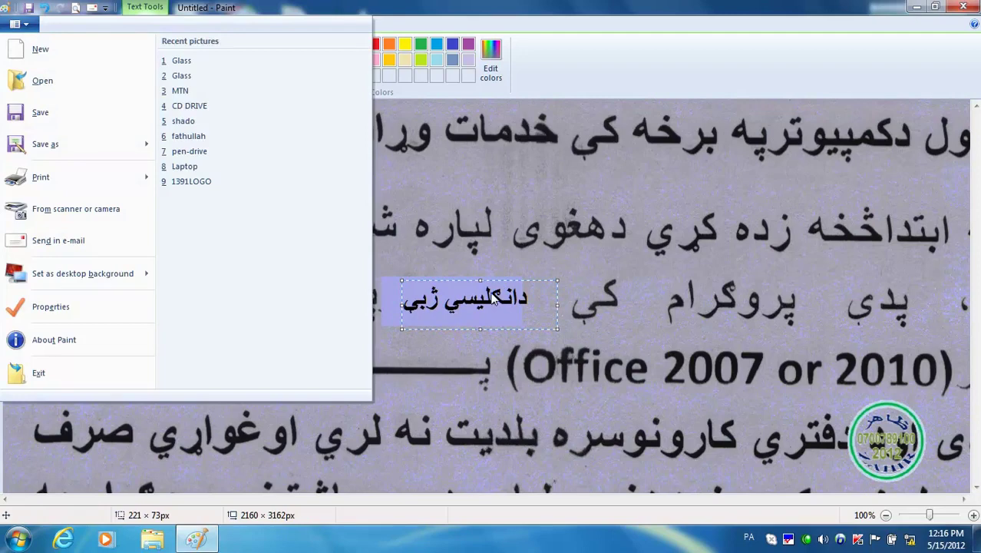
{"action": "left_click", "coordinate": [534, 304]}
{"action": "key", "text": "shift+Left"}
{"action": "key", "text": "shift+Left"}
{"action": "key", "text": "shift+Left"}
{"action": "key", "text": "shift+Left"}
{"action": "key", "text": "shift+Left"}
{"action": "key", "text": "shift+Left"}
{"action": "key", "text": "shift+Left"}
{"action": "key", "text": "shift+Left"}
{"action": "key", "text": "shift+Left"}
{"action": "key", "text": "shift+Left"}
{"action": "key", "text": "shift+Left"}
{"action": "key", "text": "shift+Left"}
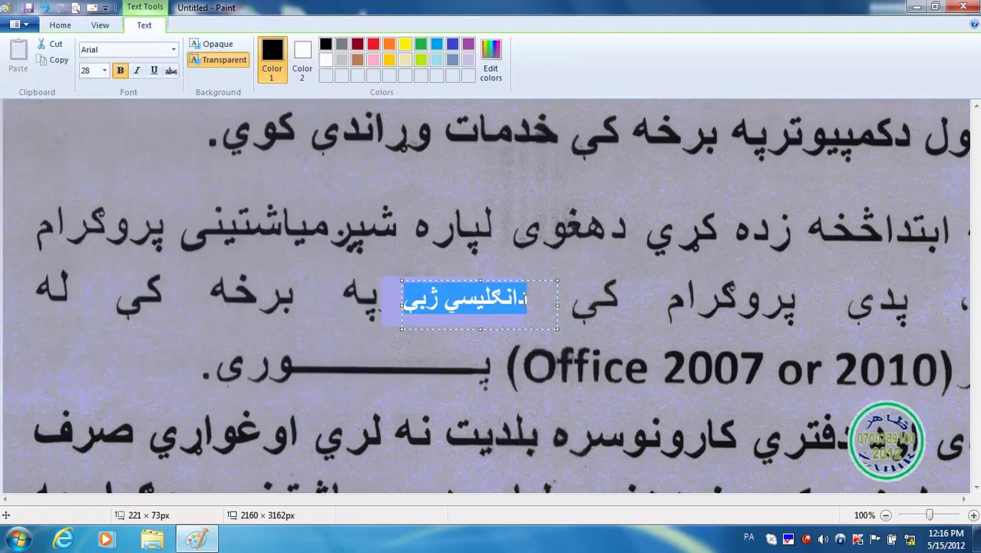
{"action": "left_click", "coordinate": [105, 69]}
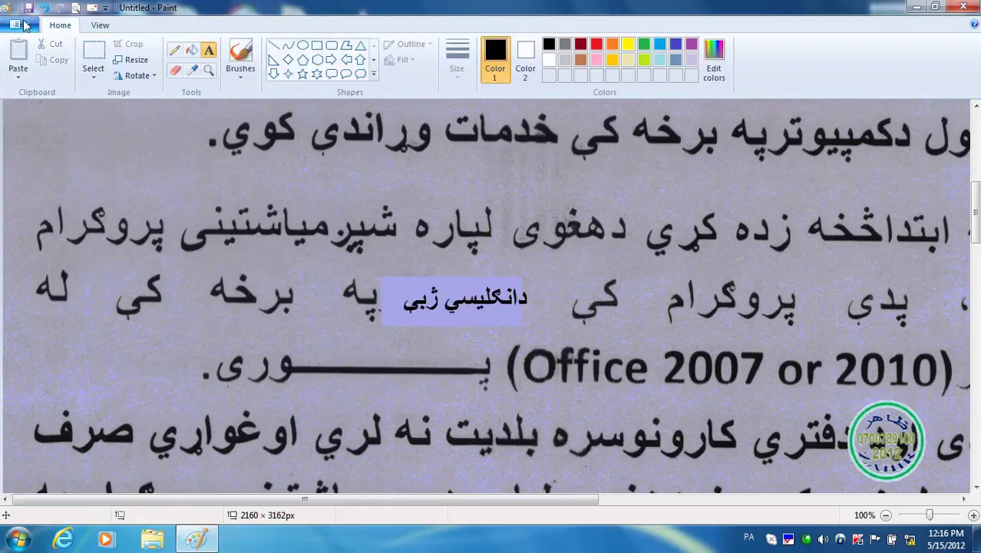
Examine the edited line of the scanned page enlarged in Print Preview and return to the picture.
{"action": "left_click", "coordinate": [31, 24]}
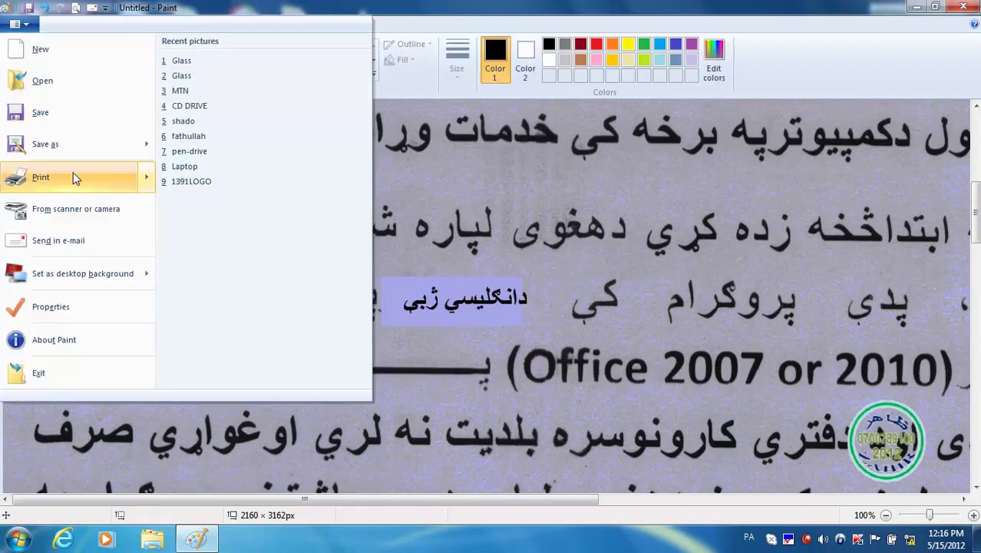
{"action": "mouse_move", "coordinate": [116, 186]}
{"action": "left_click", "coordinate": [189, 144]}
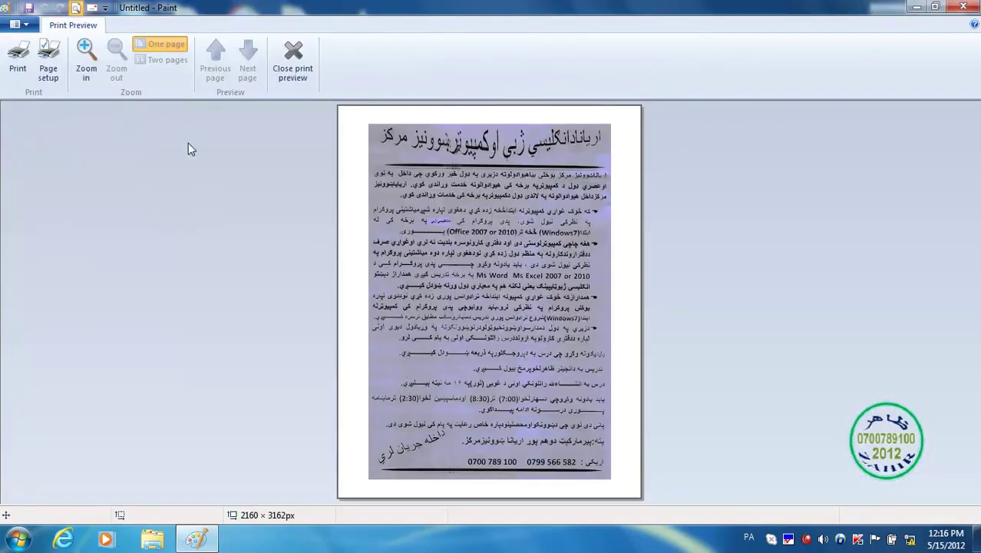
{"action": "left_click", "coordinate": [460, 231]}
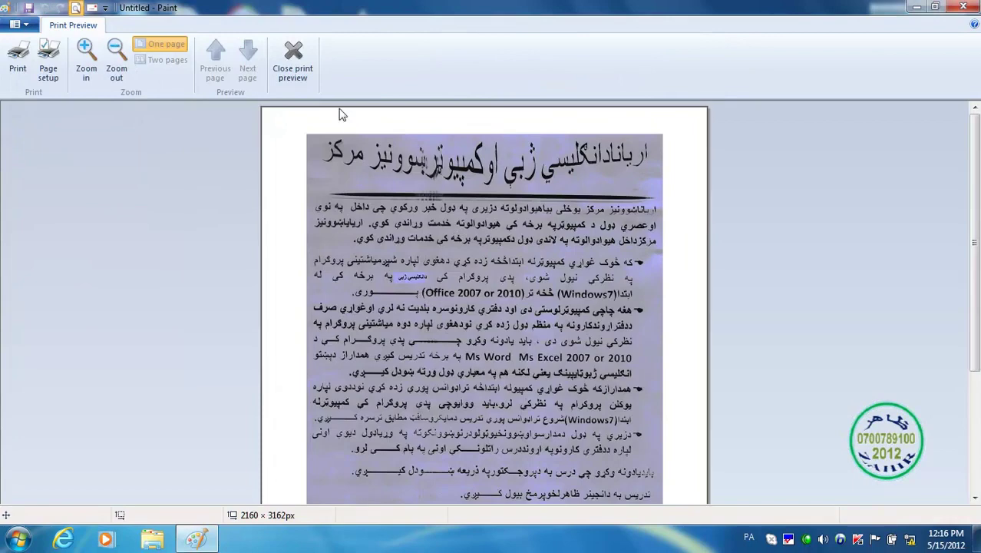
{"action": "left_click", "coordinate": [299, 79]}
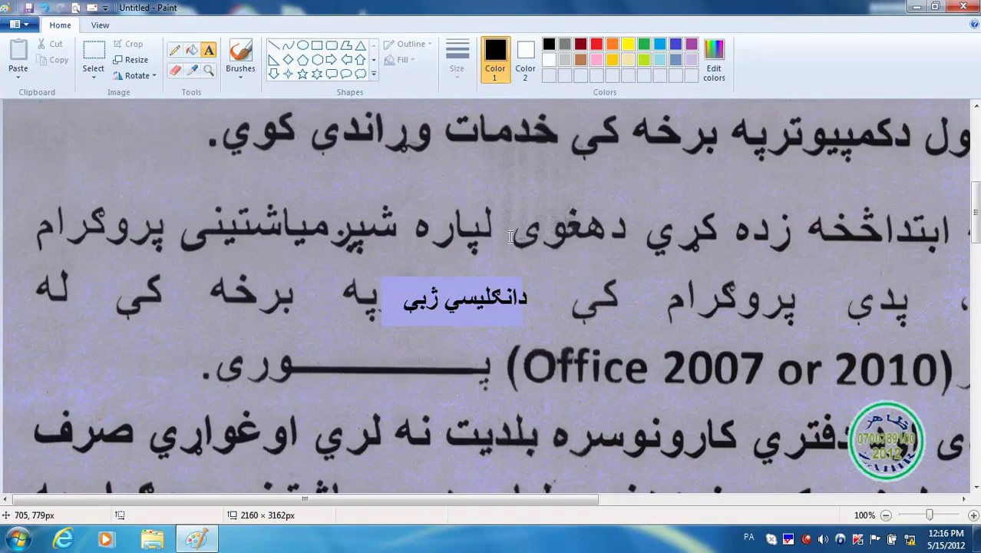
{"action": "scroll", "coordinate": [510, 237], "scroll_direction": "up", "scroll_amount": 10}
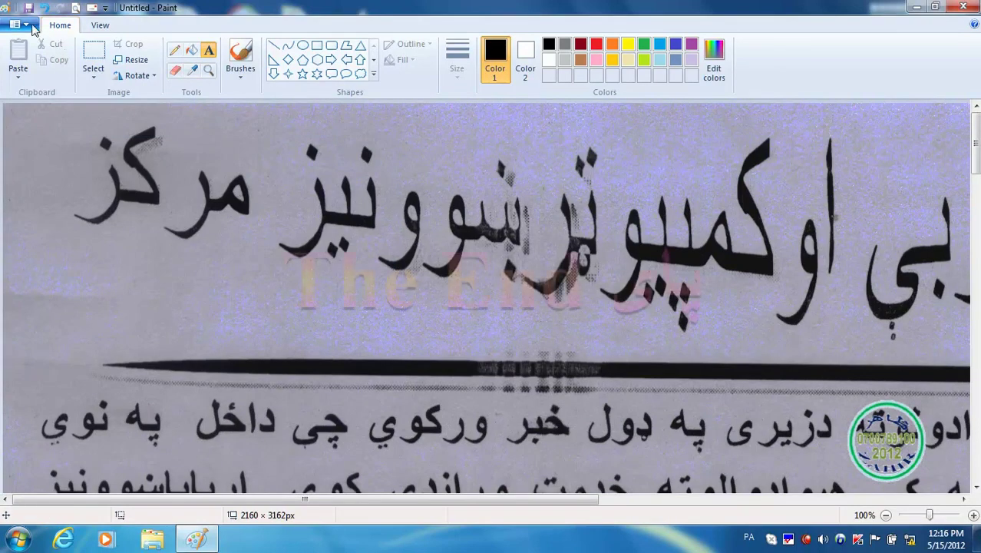
{"action": "left_click", "coordinate": [30, 25]}
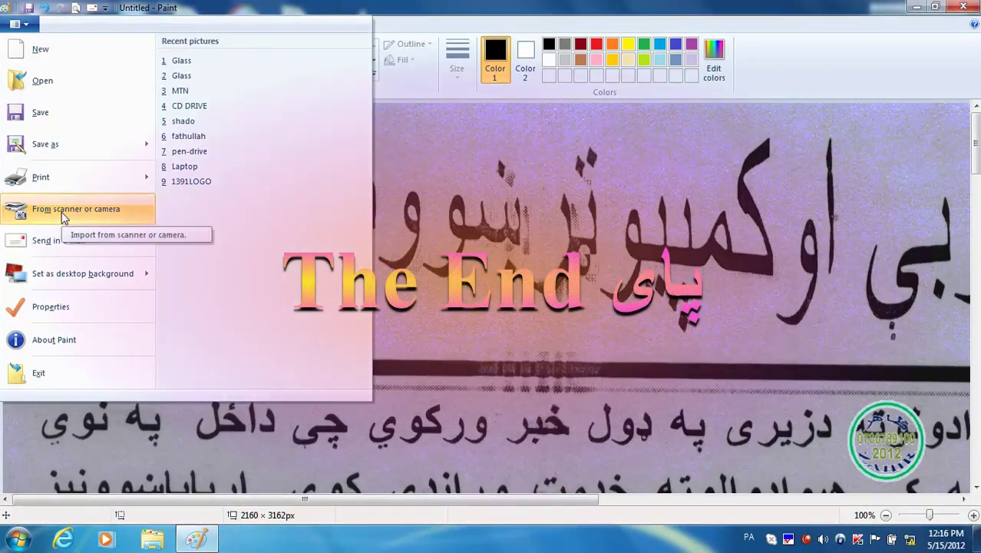